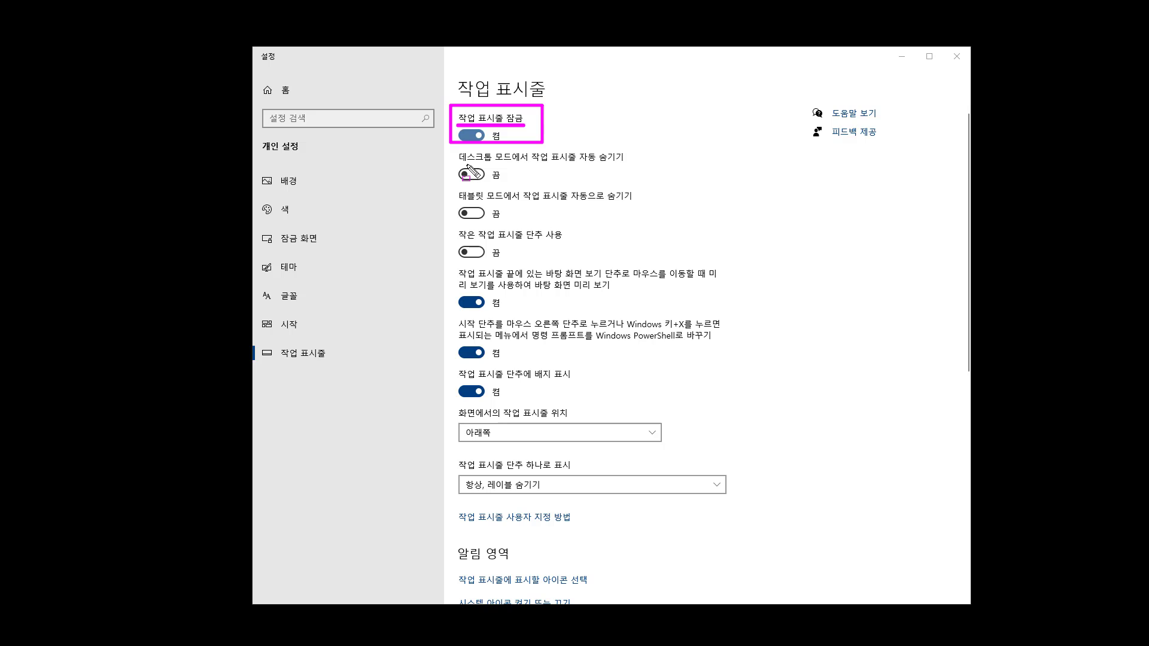
Step: Examine the taskbar options for auto-hiding, small buttons, desktop preview and replacing Command Prompt with Windows PowerShell
drag(464, 162, 628, 167)
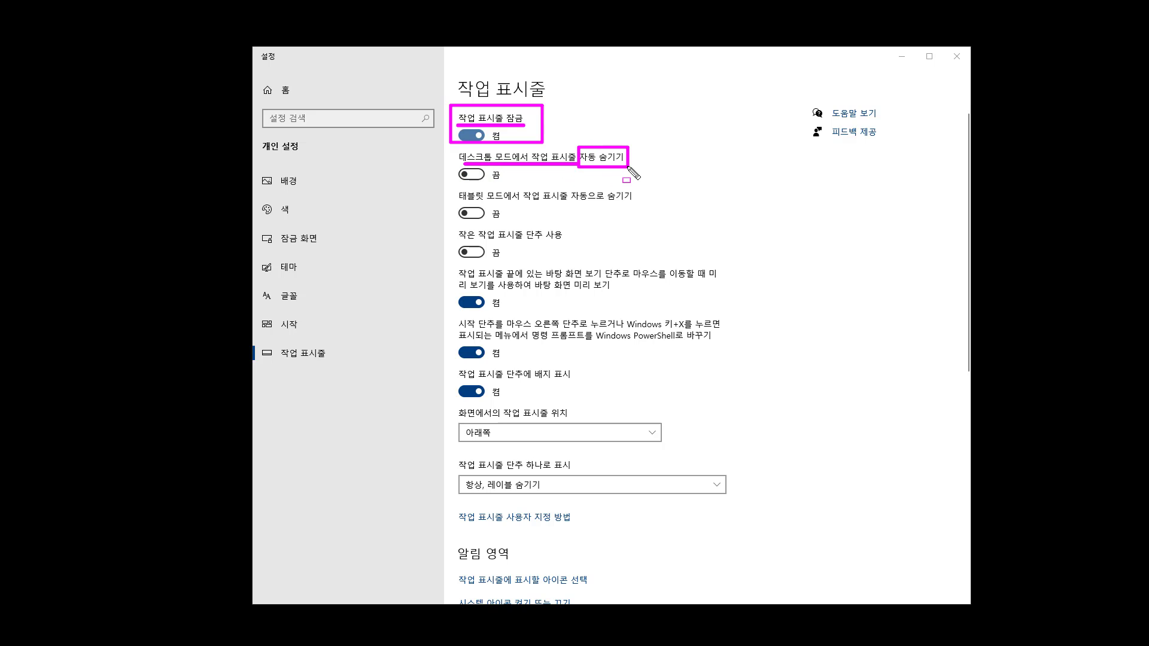
mouse_move(457, 202)
mouse_down()
mouse_move(634, 205)
mouse_move(623, 187)
mouse_up()
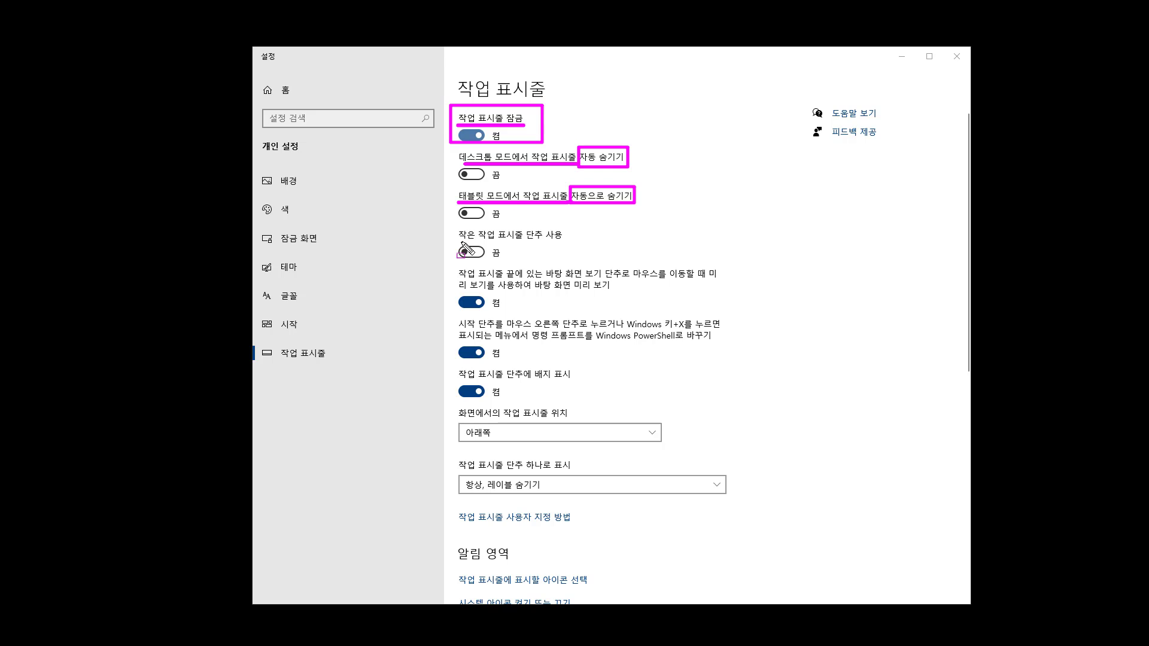
drag(459, 241, 564, 241)
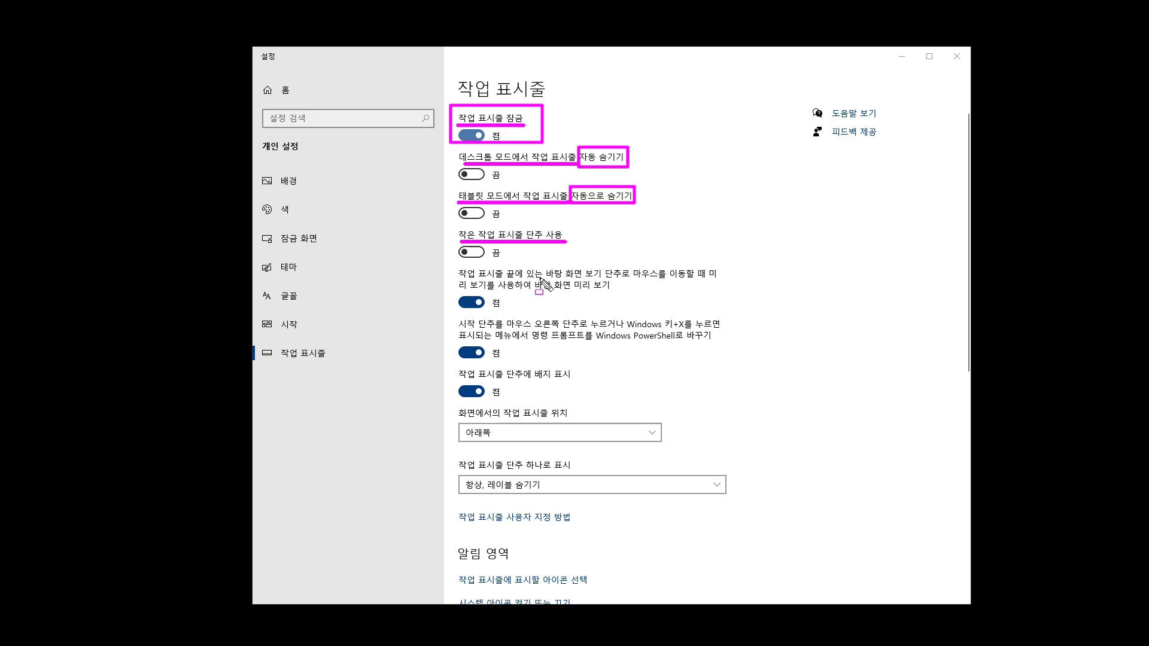
drag(545, 278, 621, 279)
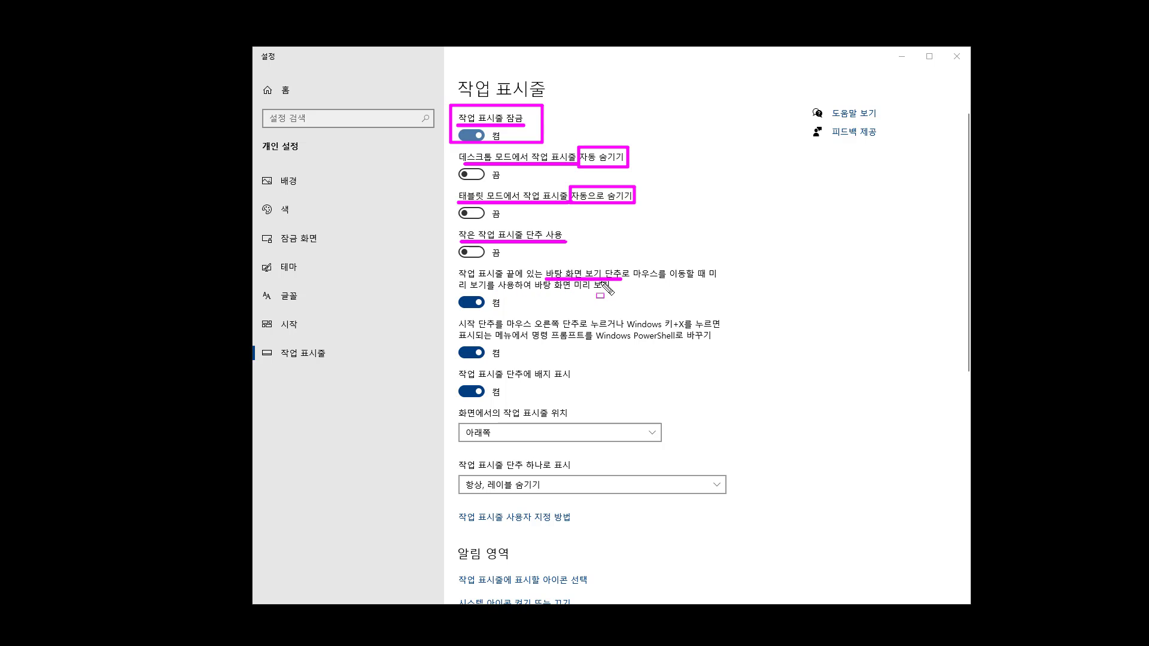
drag(632, 279, 705, 279)
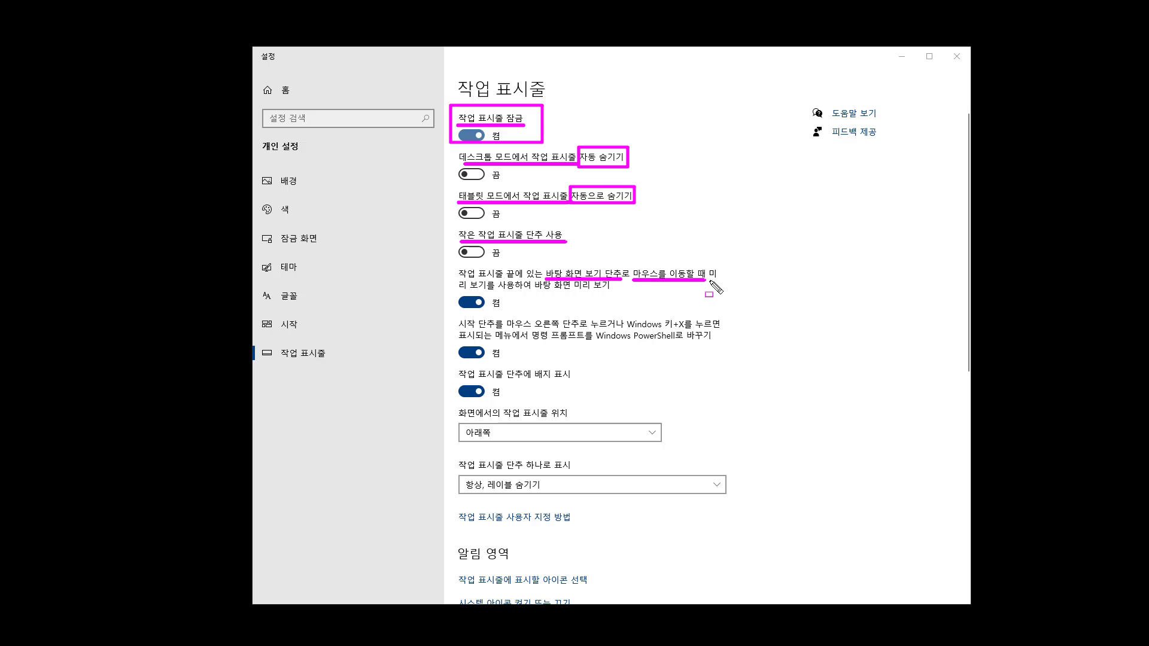
drag(706, 279, 720, 279)
drag(457, 287, 609, 288)
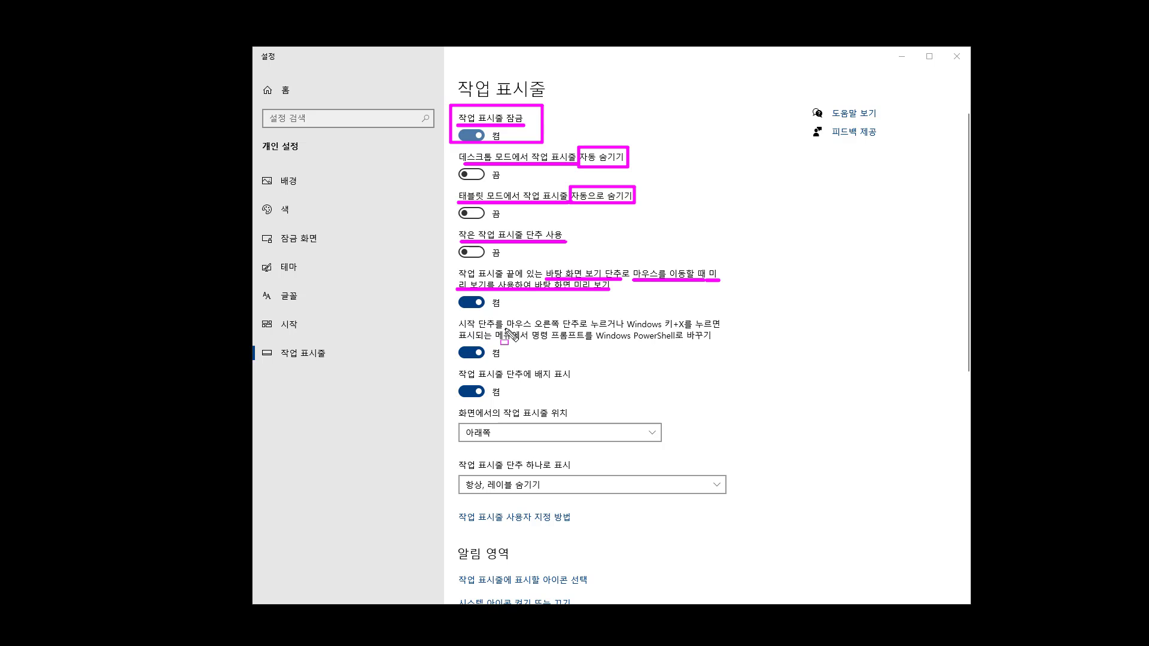
drag(509, 329, 578, 331)
drag(623, 329, 685, 331)
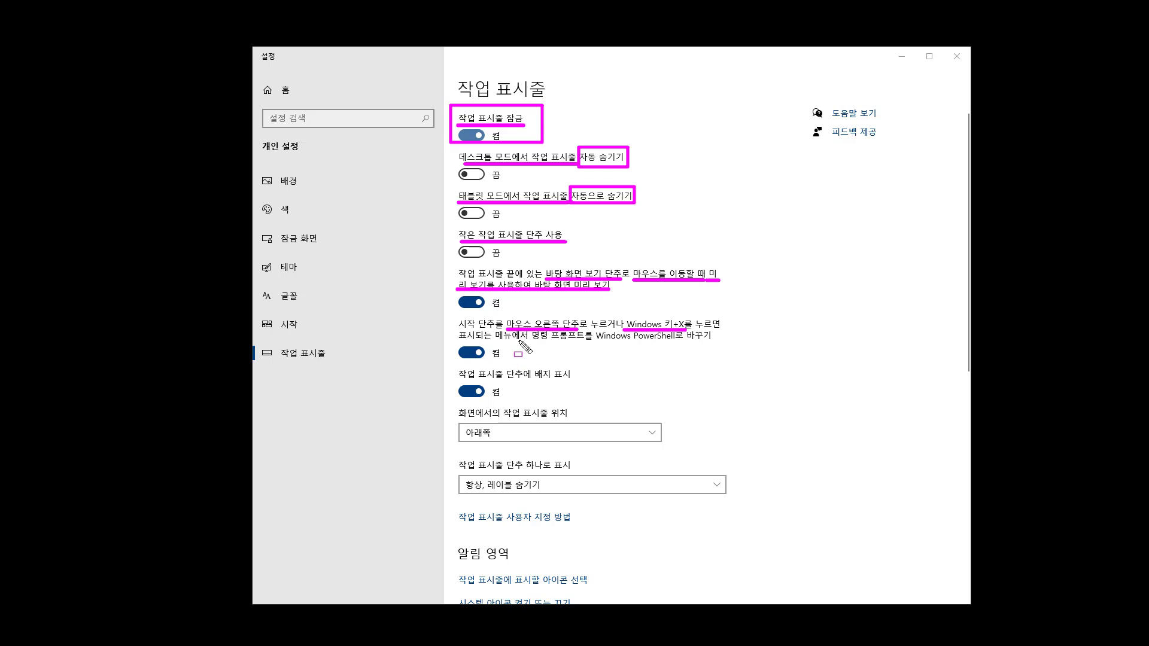
drag(531, 342, 674, 343)
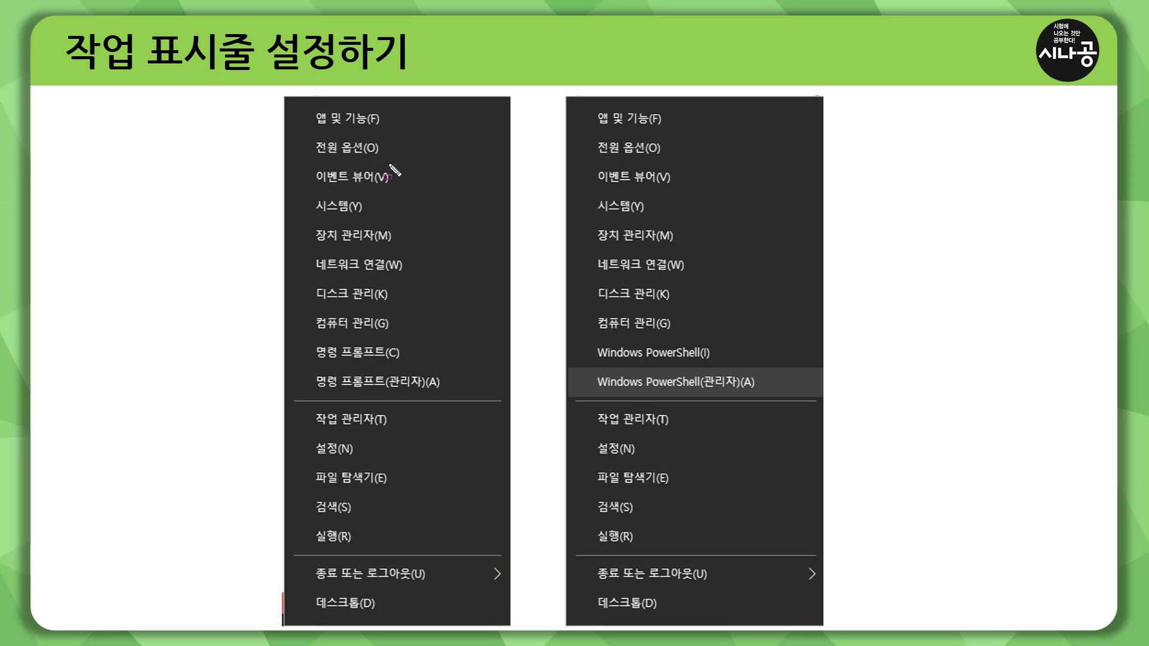
mouse_move(276, 331)
mouse_down()
mouse_move(383, 388)
mouse_move(842, 399)
mouse_up()
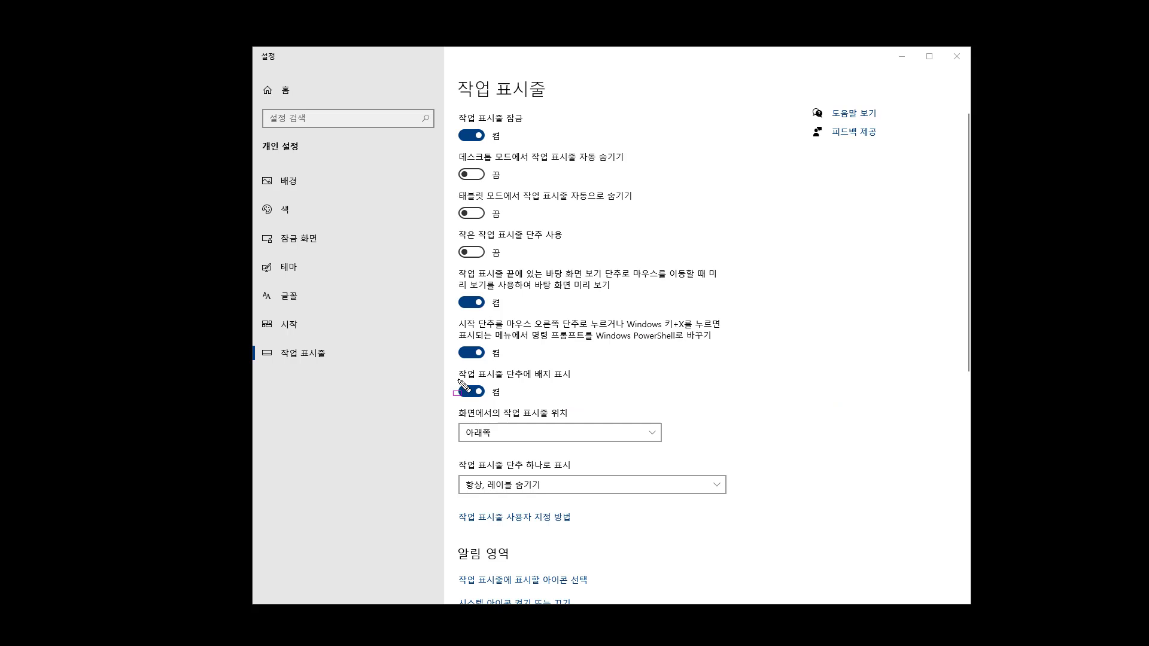
Step: Review the taskbar button badge option and the choices available for the taskbar's position on screen (화면에서의 작업 표시줄 위치)
drag(458, 382, 573, 381)
drag(444, 364, 592, 402)
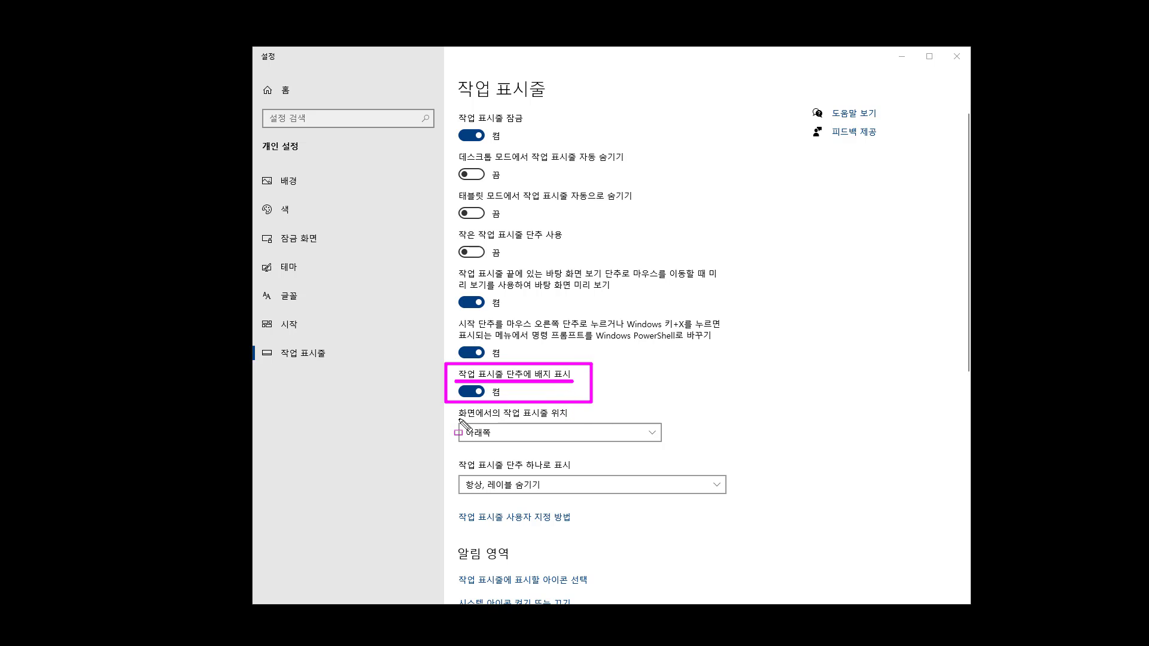
drag(461, 421, 577, 421)
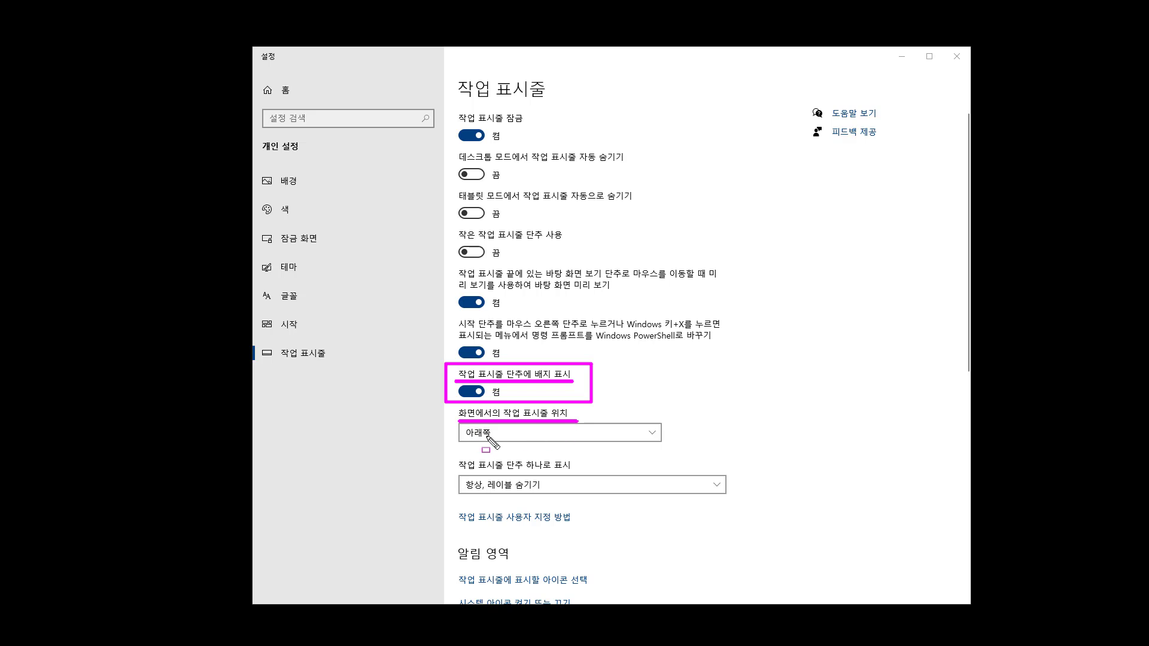
key(Escape)
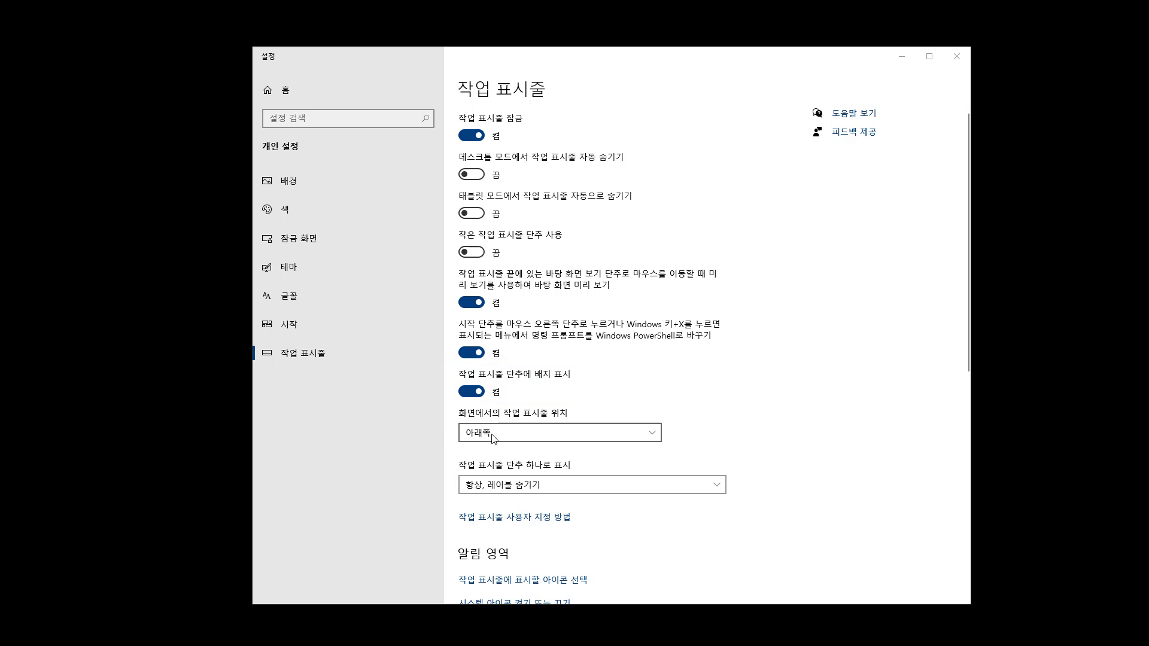
click(494, 433)
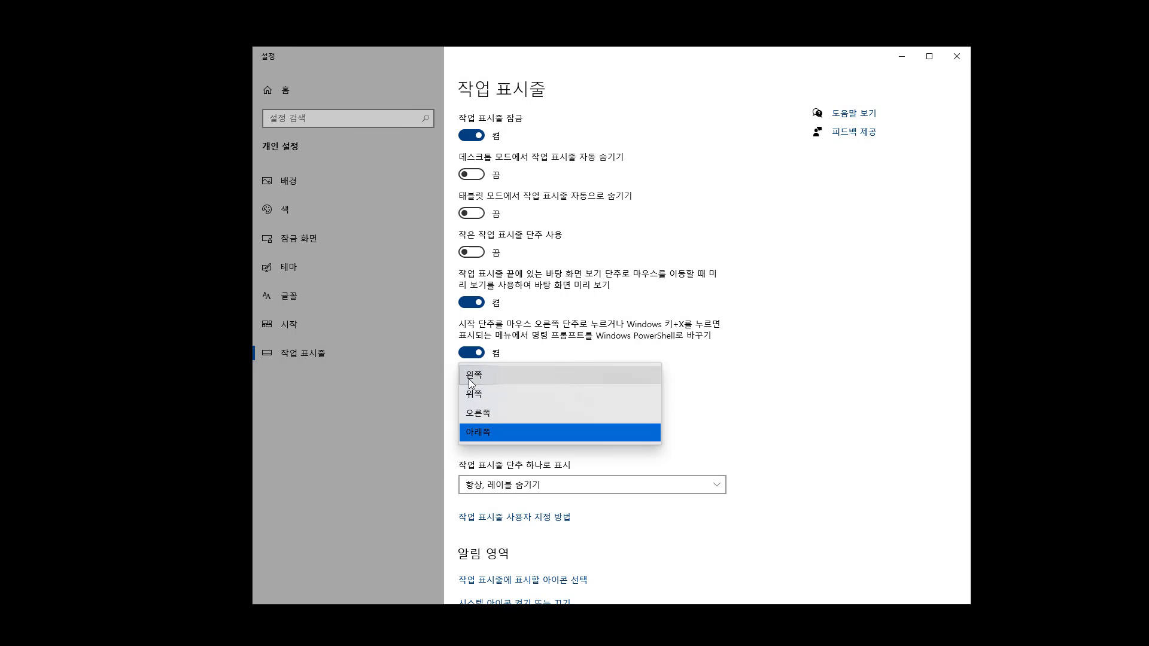
click(726, 429)
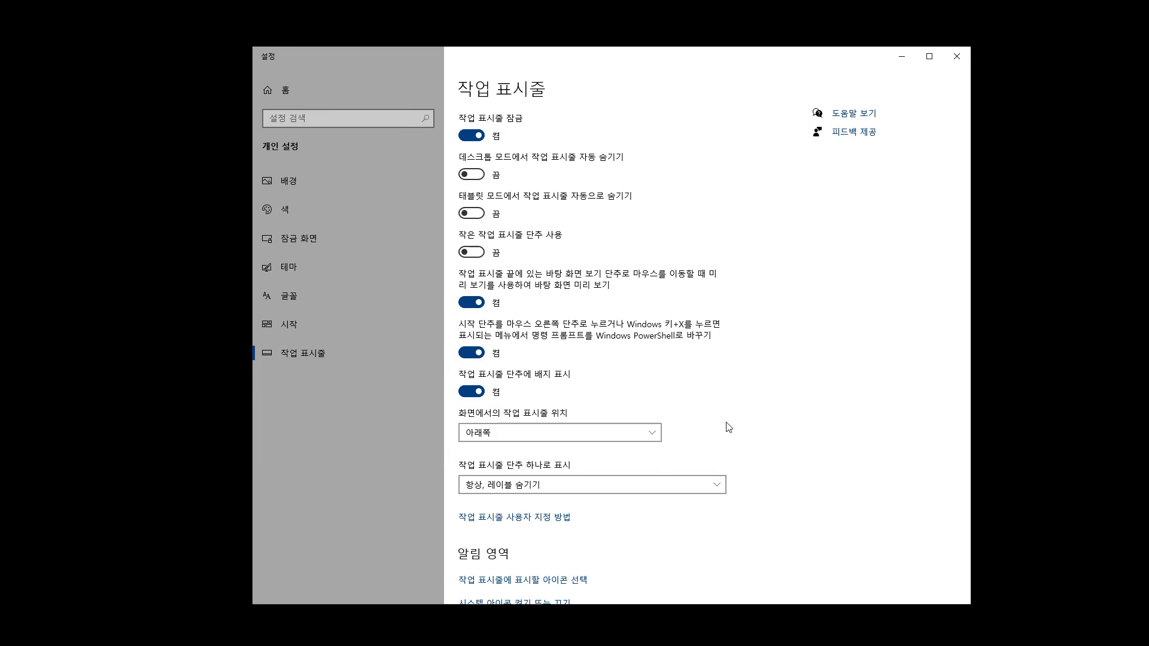
click(551, 431)
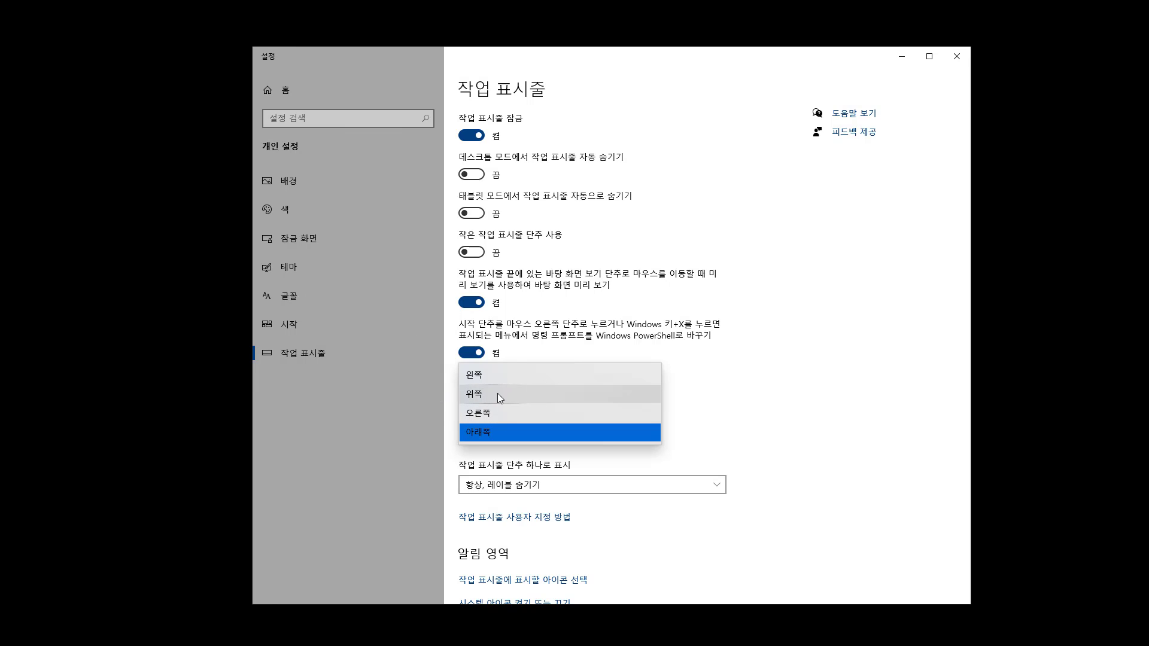
click(724, 416)
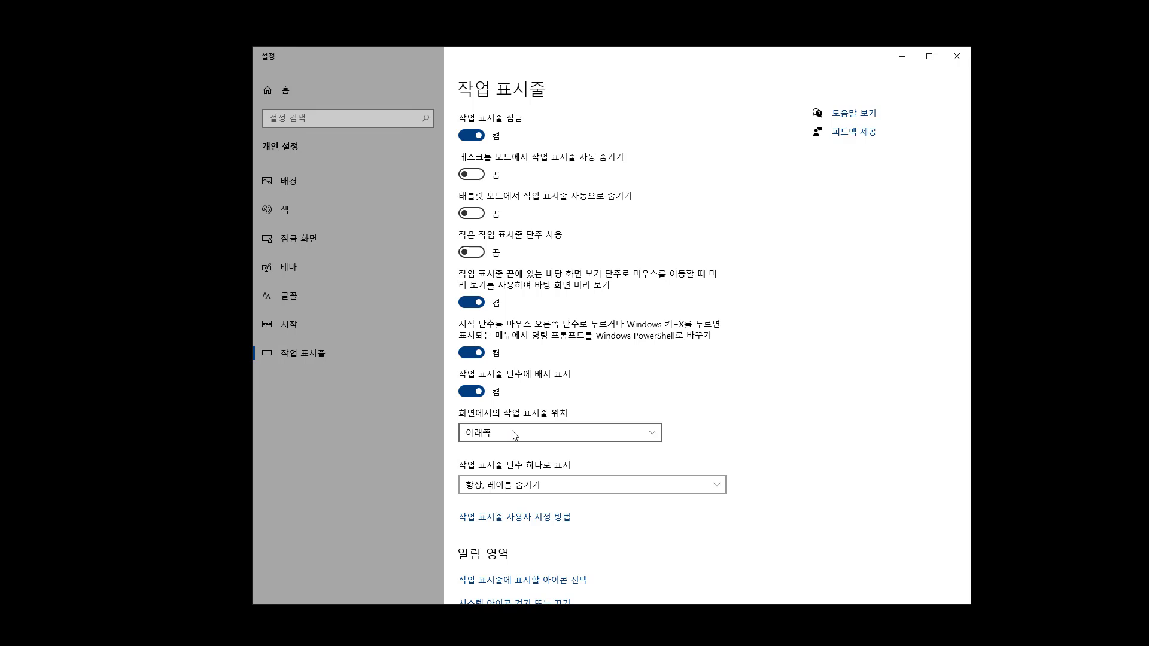
Step: View the available choices for combining taskbar buttons (작업 표시줄 단추 하나로 표시)
key(ctrl+2)
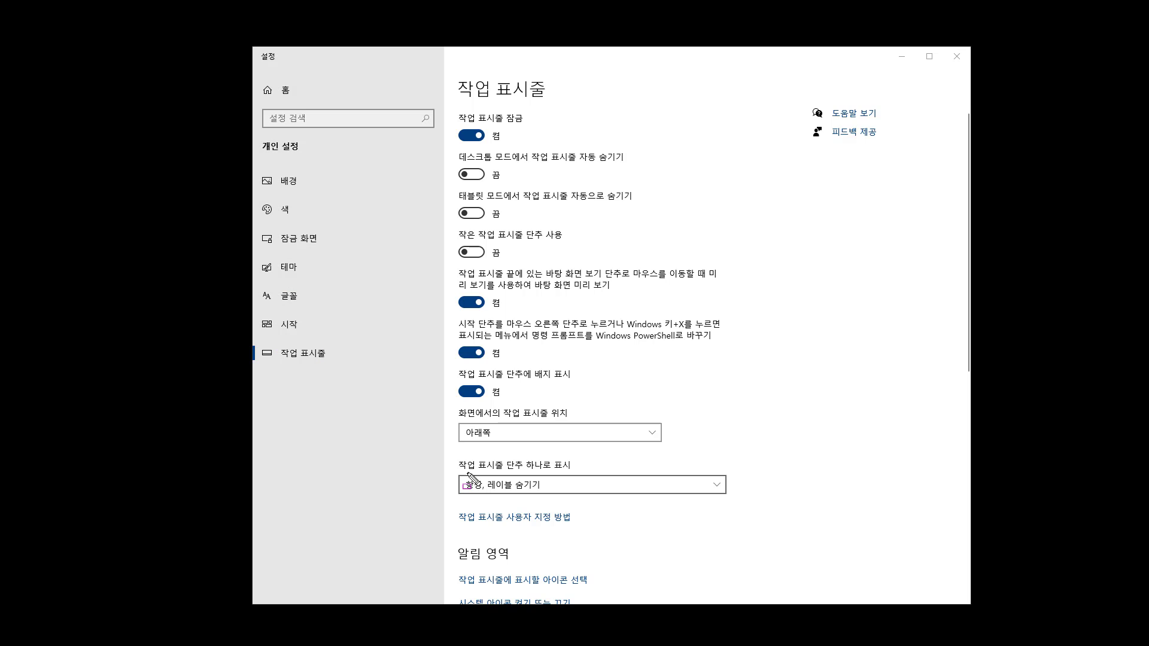
drag(453, 457, 576, 472)
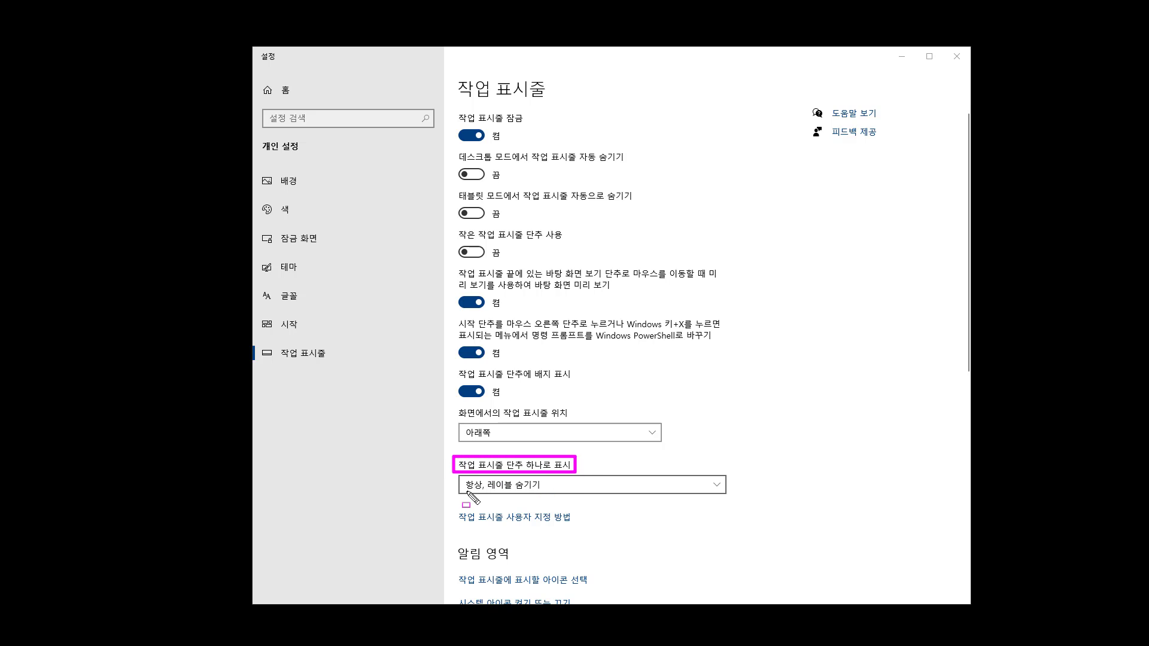
drag(463, 491, 551, 491)
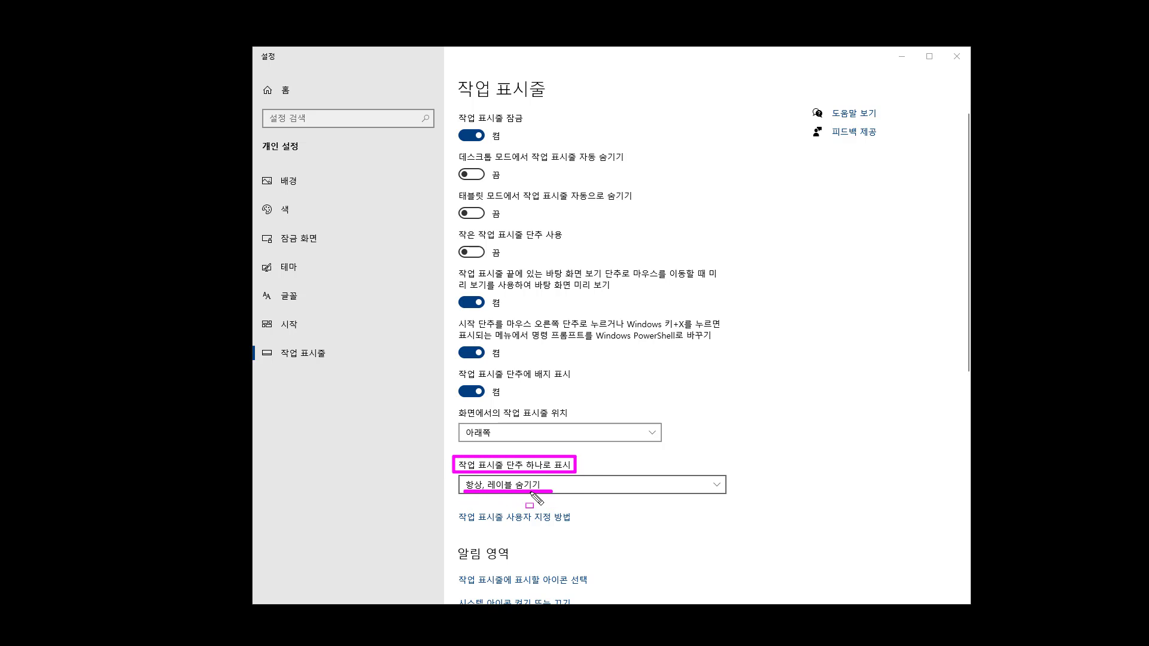
key(Escape)
click(555, 487)
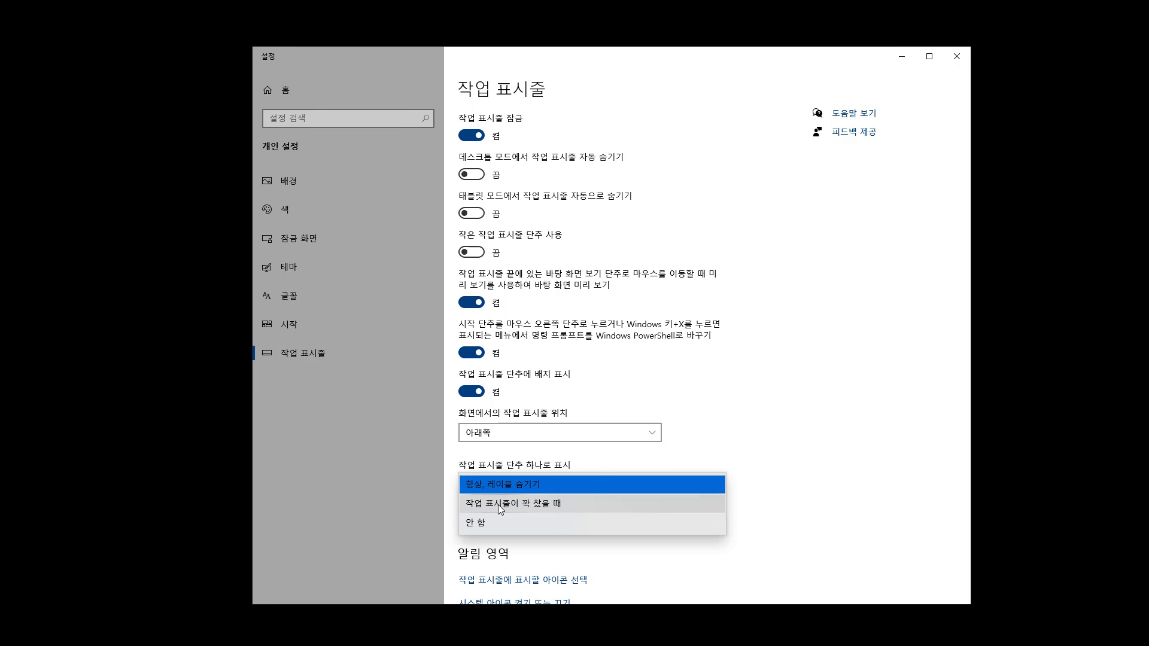
click(436, 477)
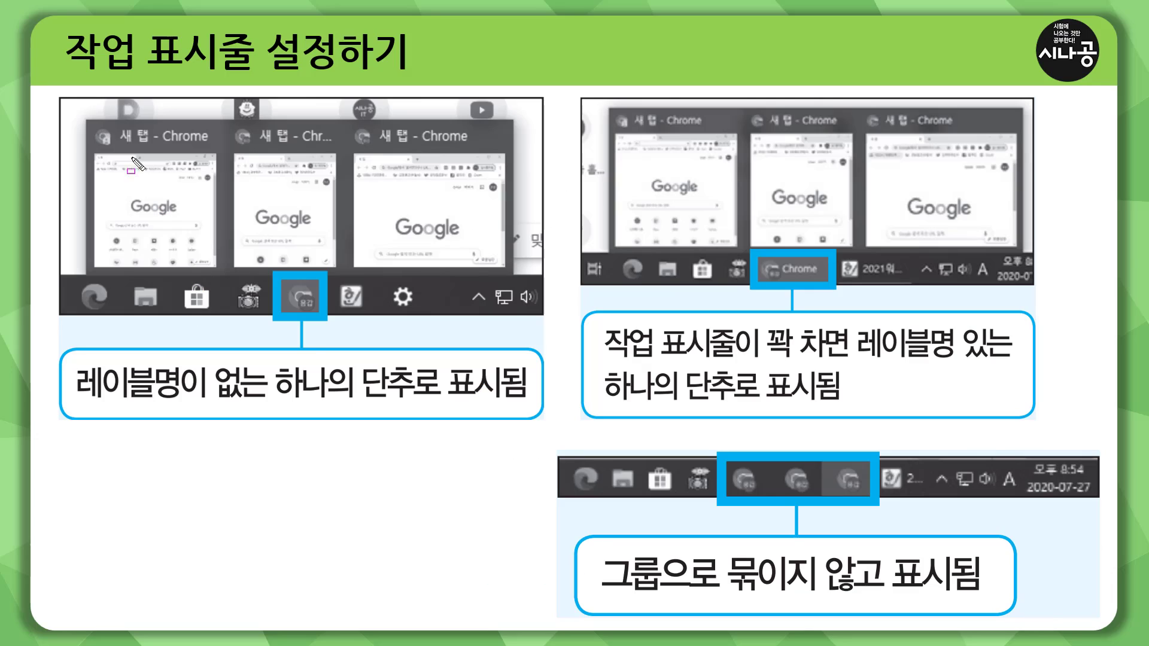
mouse_move(57, 96)
mouse_down()
mouse_move(118, 244)
mouse_move(490, 328)
mouse_move(548, 322)
mouse_up()
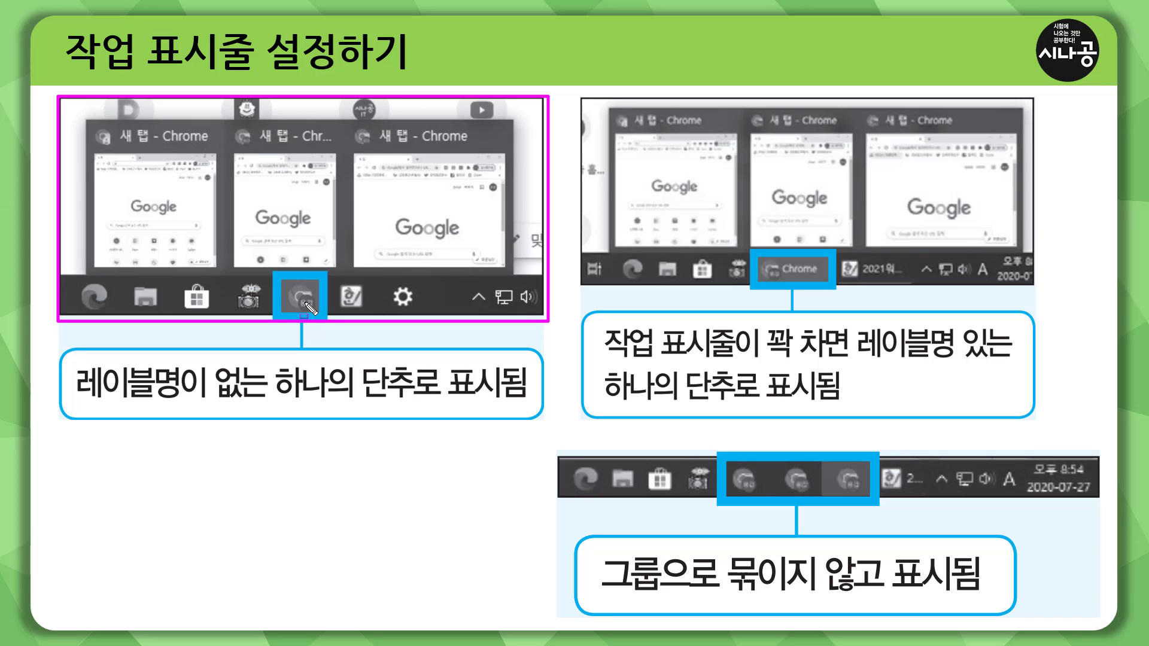
drag(73, 401, 266, 402)
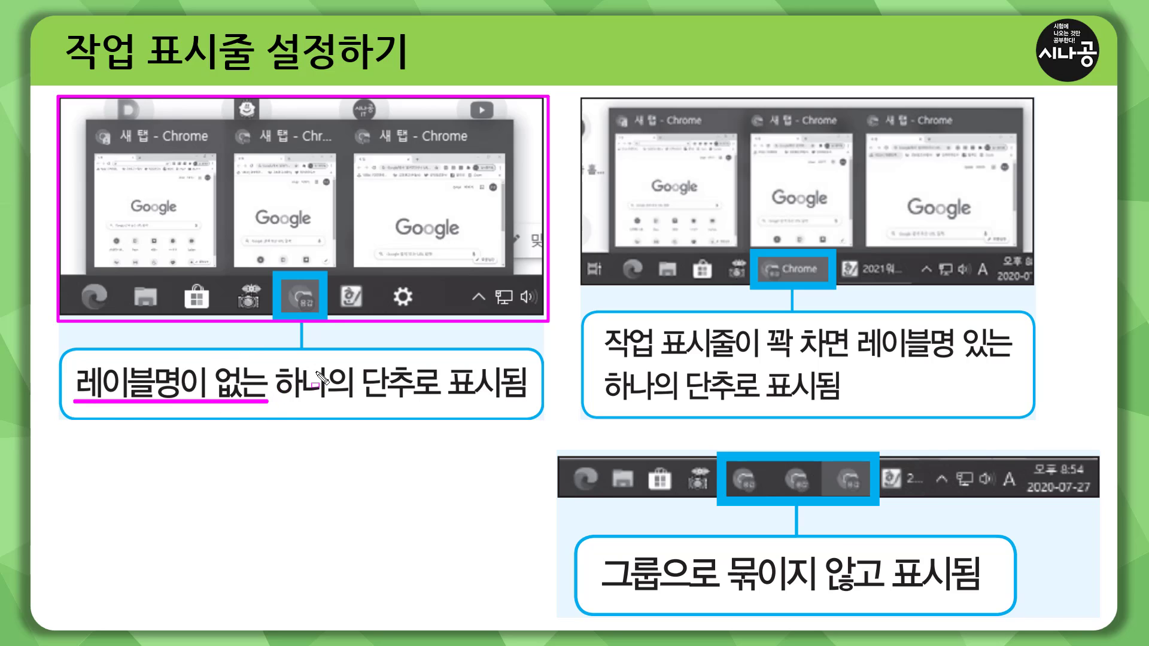
mouse_move(273, 361)
mouse_down()
mouse_move(371, 399)
mouse_move(528, 401)
mouse_up()
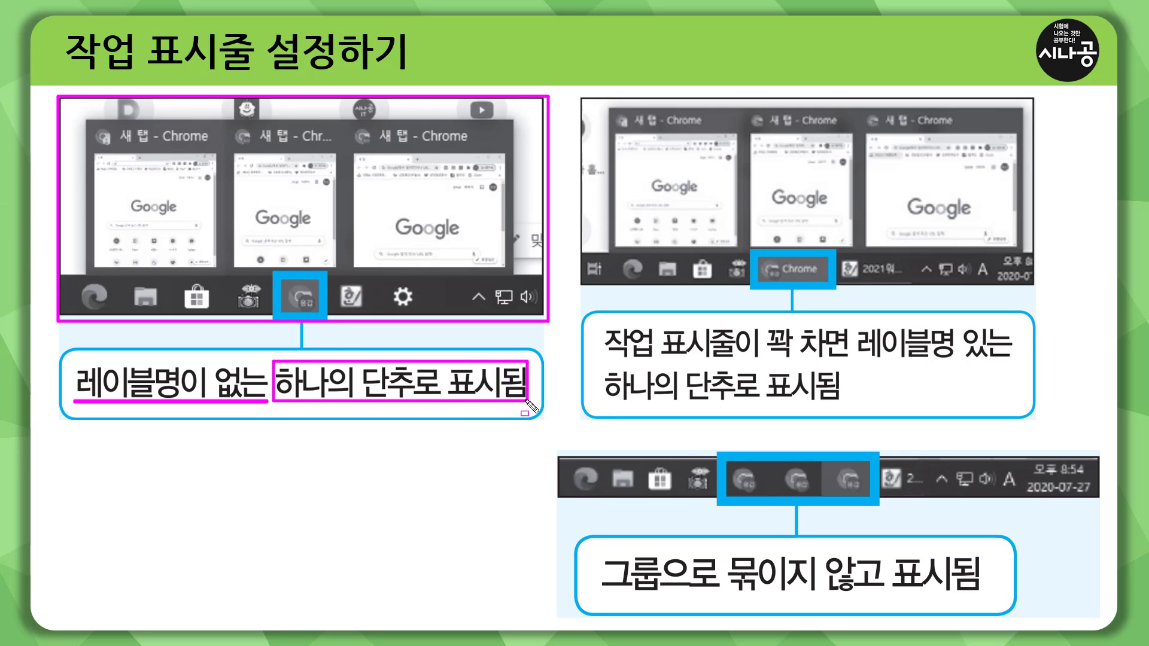
drag(275, 274, 320, 319)
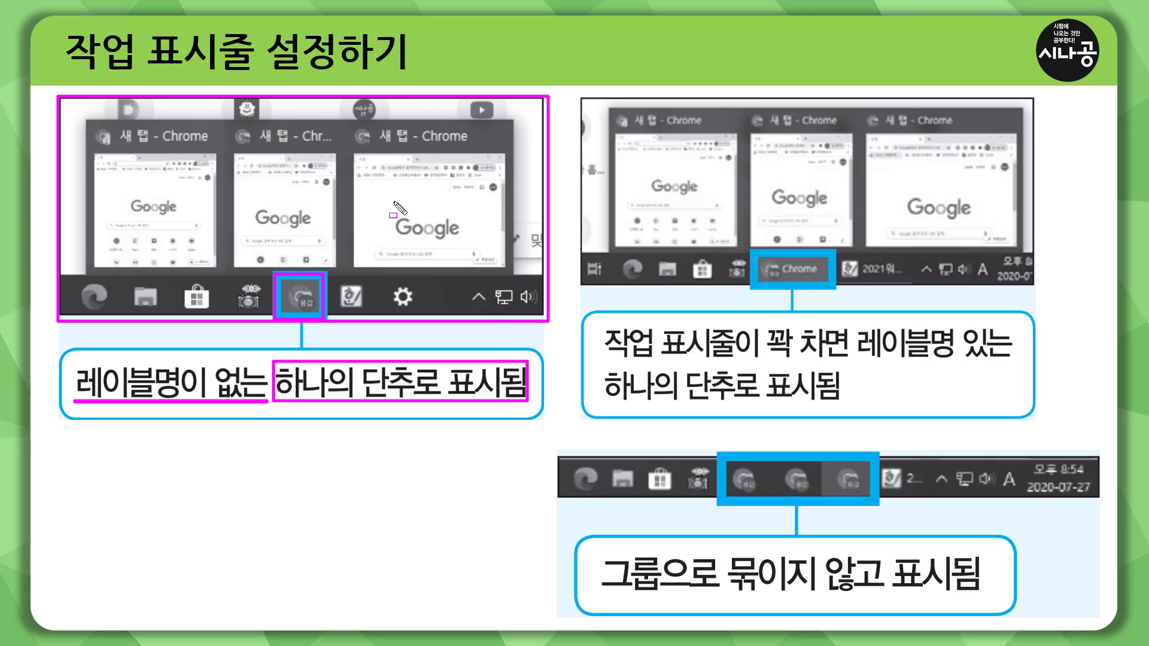
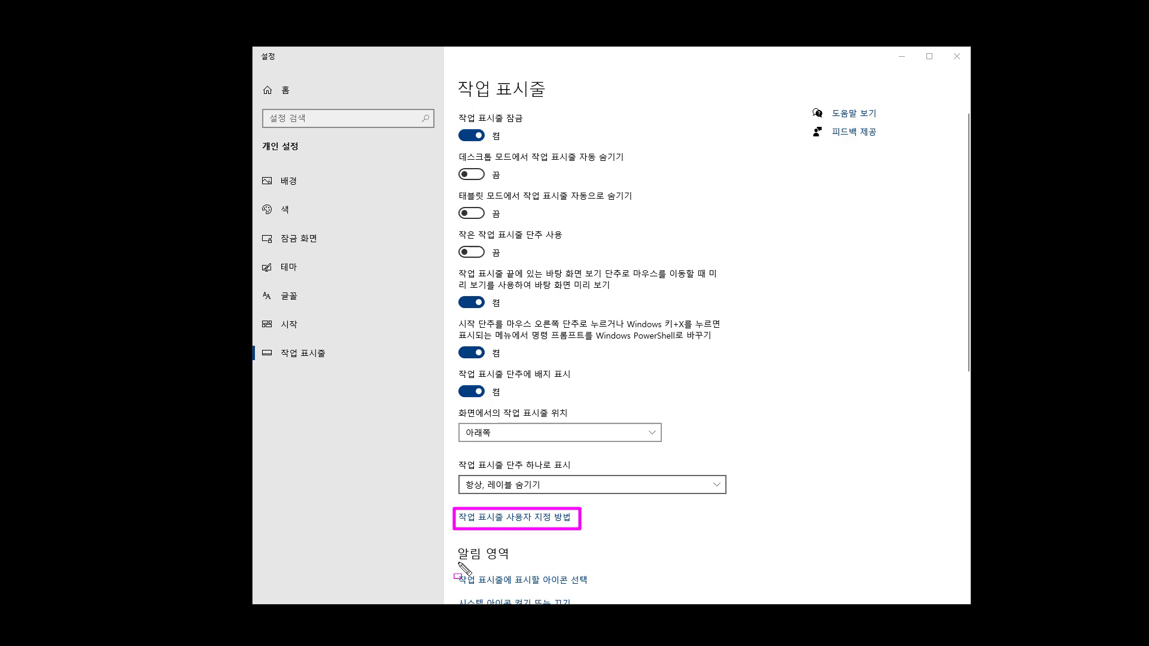
Step: Examine the notification area (알림 영역) section of the taskbar settings and its two icon options
drag(458, 562, 514, 562)
key(Escape)
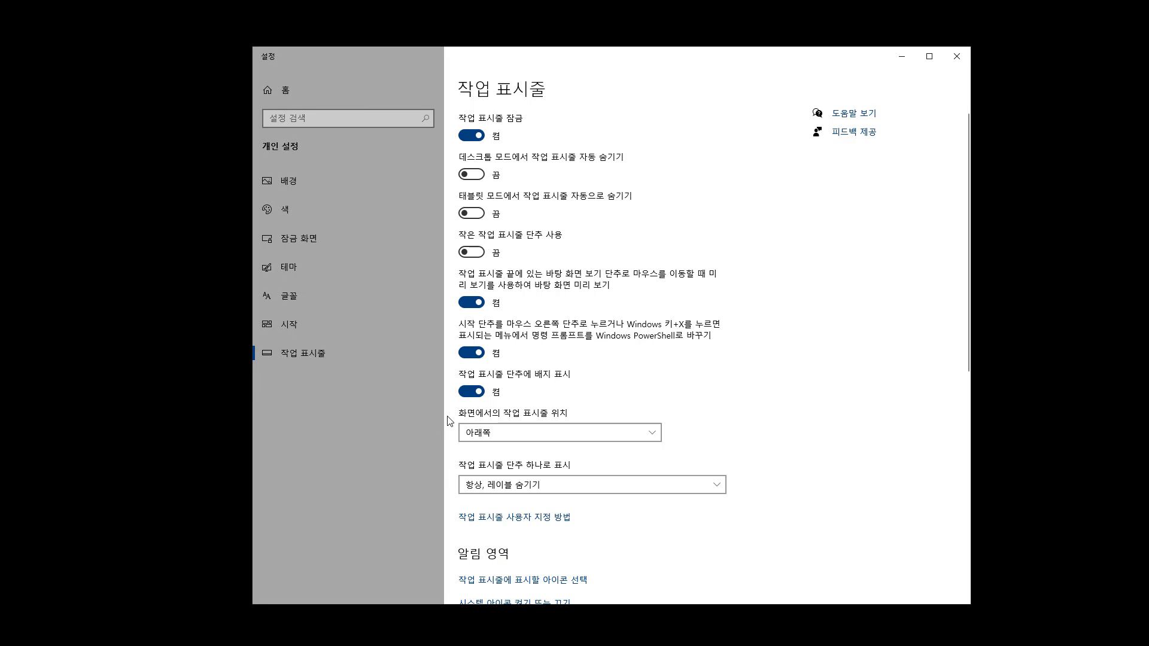
scroll(450, 422, down, 7)
key(ctrl+2)
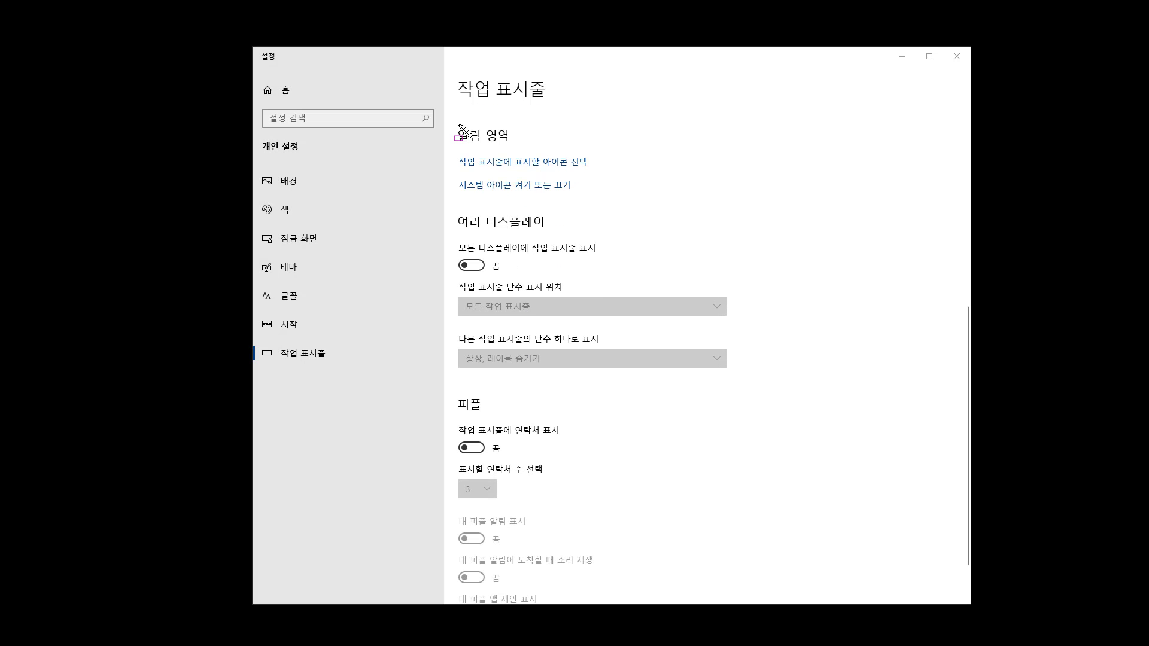
drag(448, 121, 517, 146)
drag(452, 150, 601, 194)
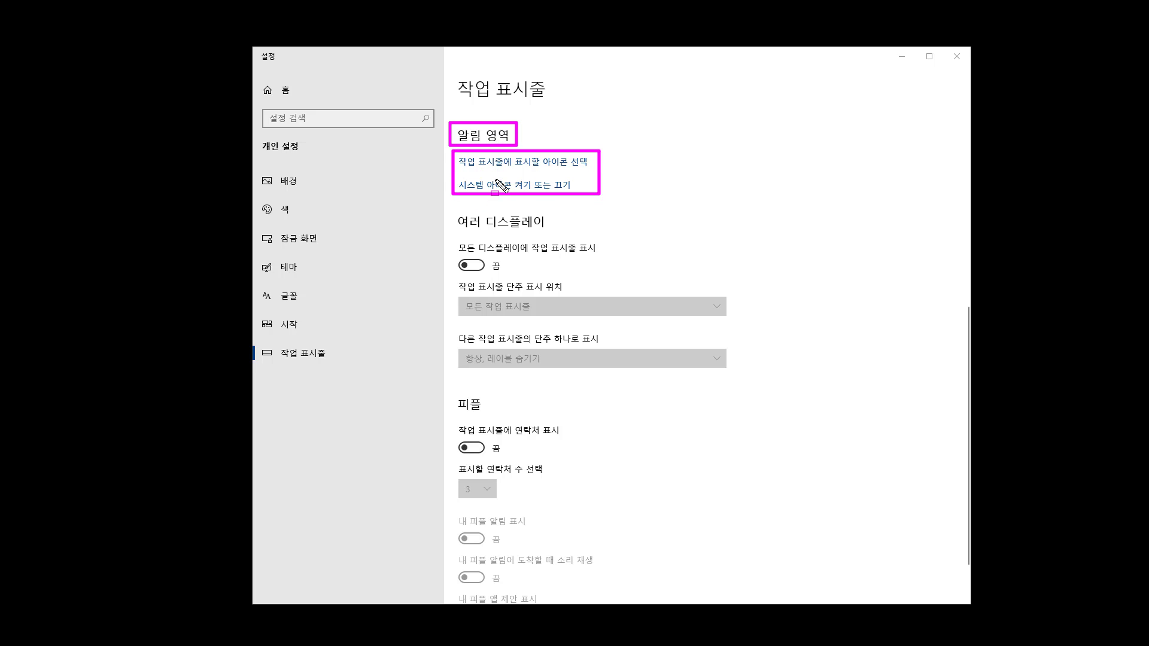
key(e)
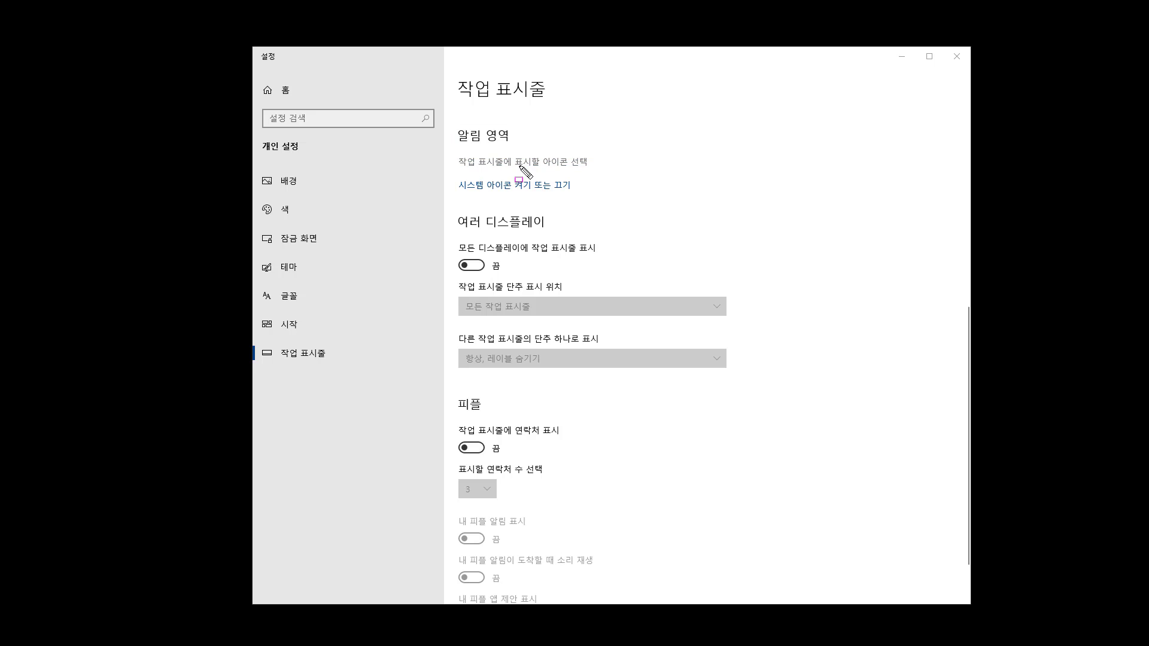
Step: Inspect the on/off switches for icons shown on the taskbar (작업 표시줄에 표시할 아이콘 선택), and return to the notification area settings
drag(456, 172, 591, 173)
mouse_move(456, 151)
mouse_down()
mouse_move(472, 168)
mouse_move(541, 171)
mouse_up()
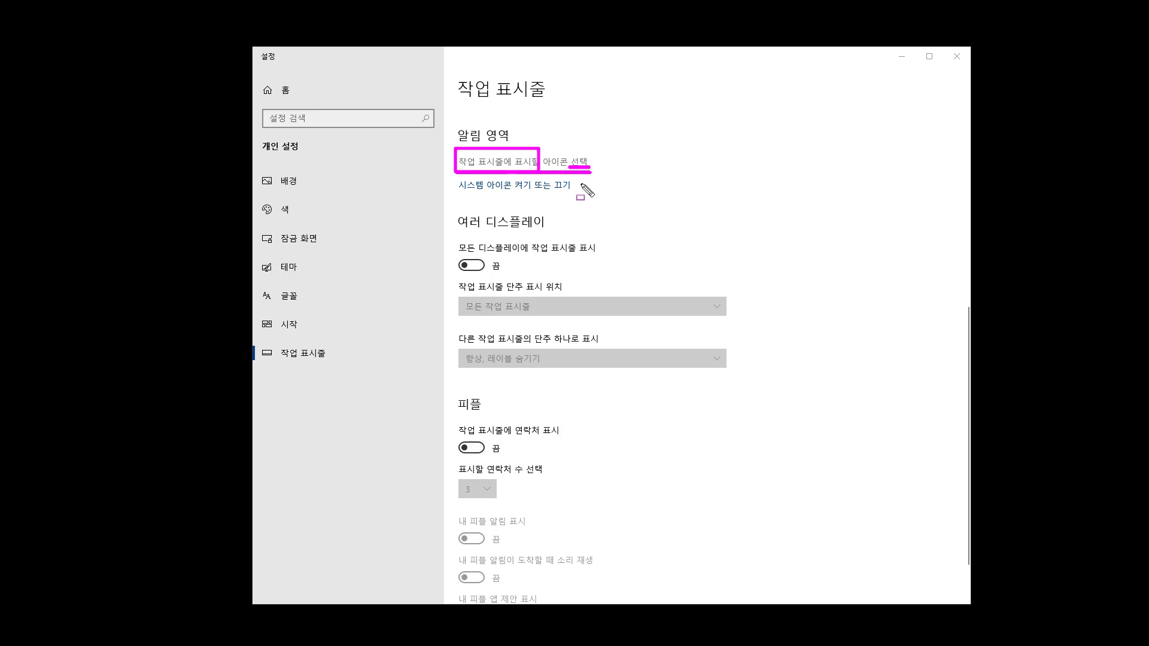
key(Escape)
click(525, 167)
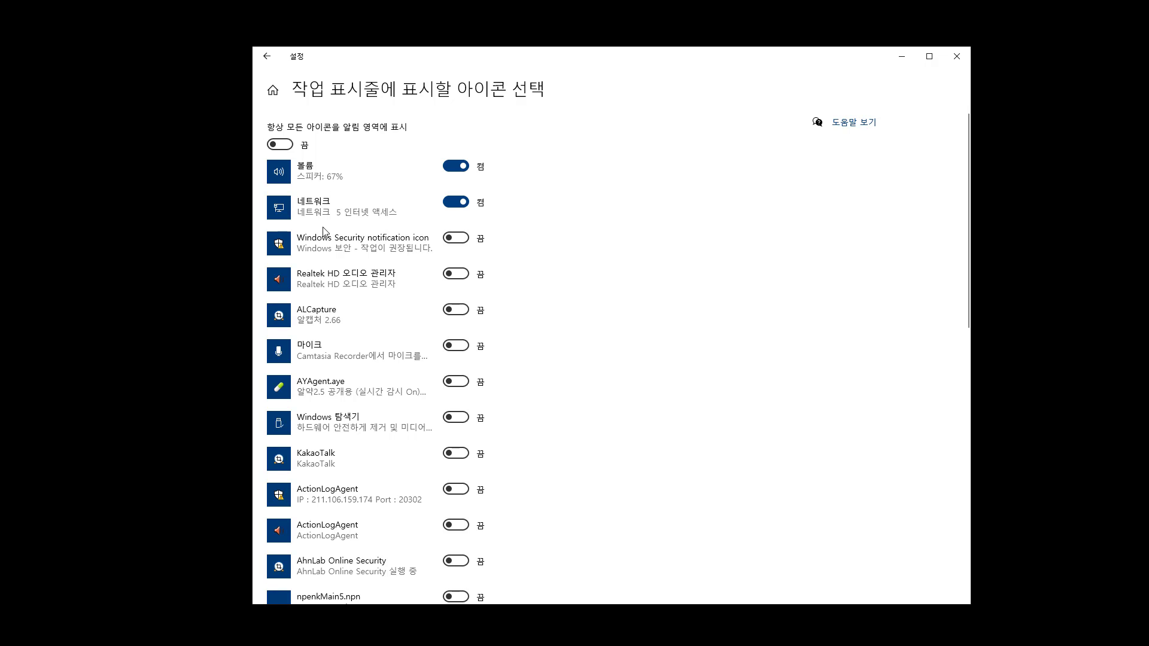
mouse_move(432, 153)
mouse_down()
mouse_move(467, 257)
mouse_move(497, 458)
mouse_up()
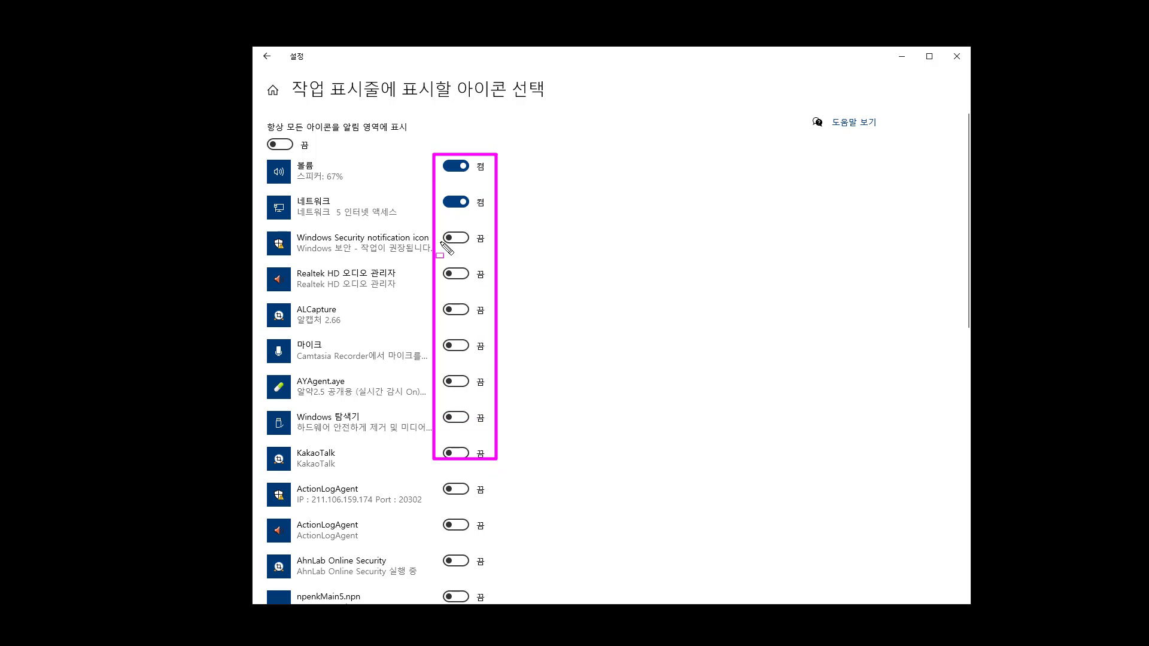
key(Escape)
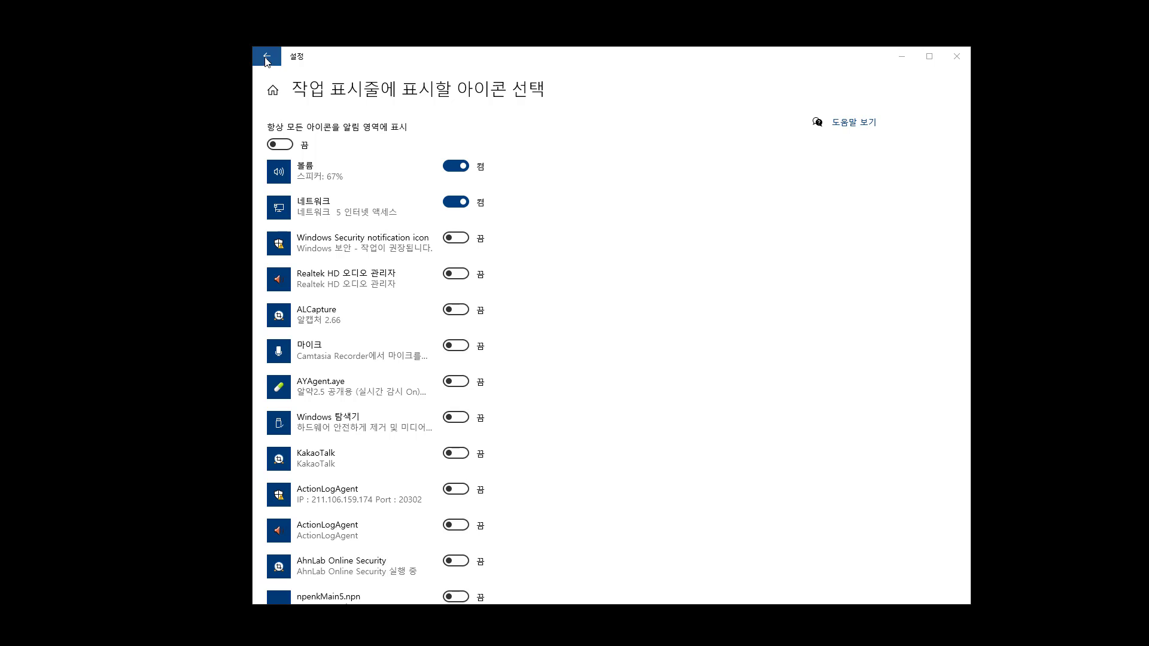
click(268, 57)
scroll(532, 269, down, 5)
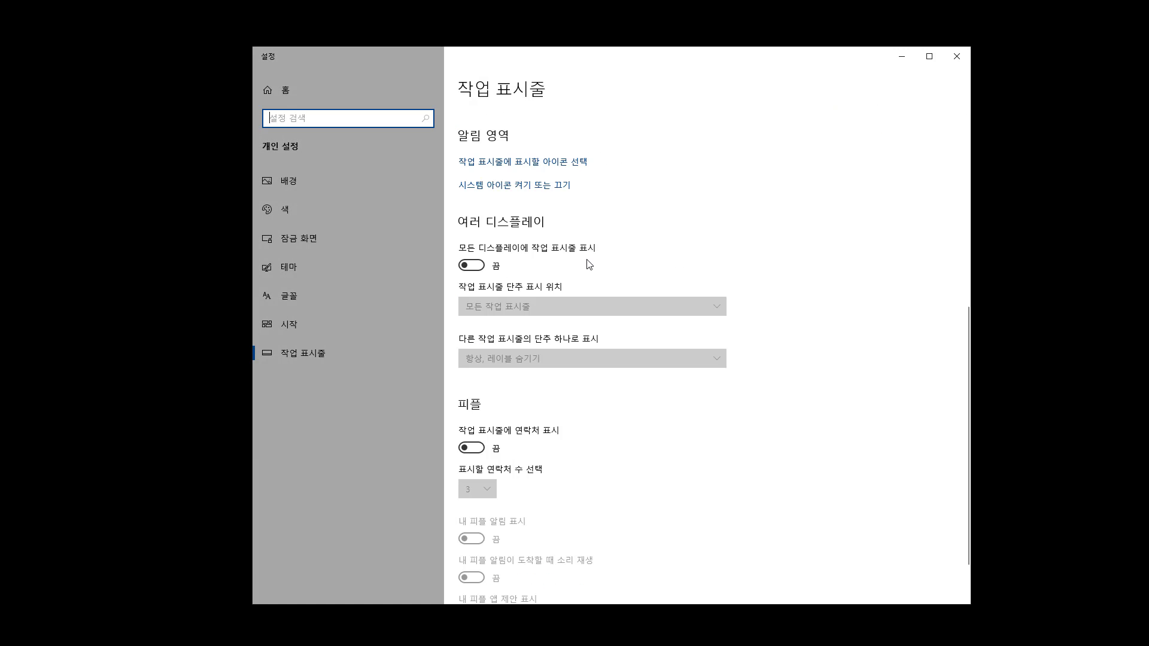
Step: Inspect the on/off switches for system icons (시스템 아이콘 켜기 또는 끄기), and return to the taskbar settings
key(ctrl+2)
mouse_move(455, 177)
mouse_down()
mouse_move(471, 197)
mouse_move(579, 194)
mouse_up()
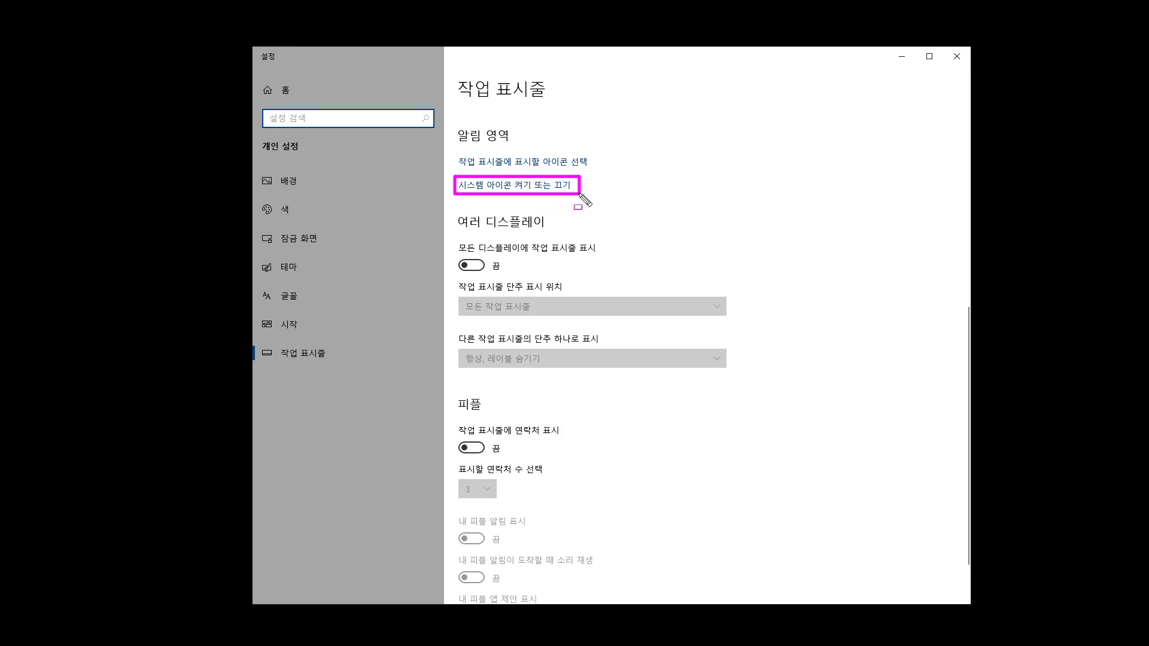
key(Escape)
click(506, 190)
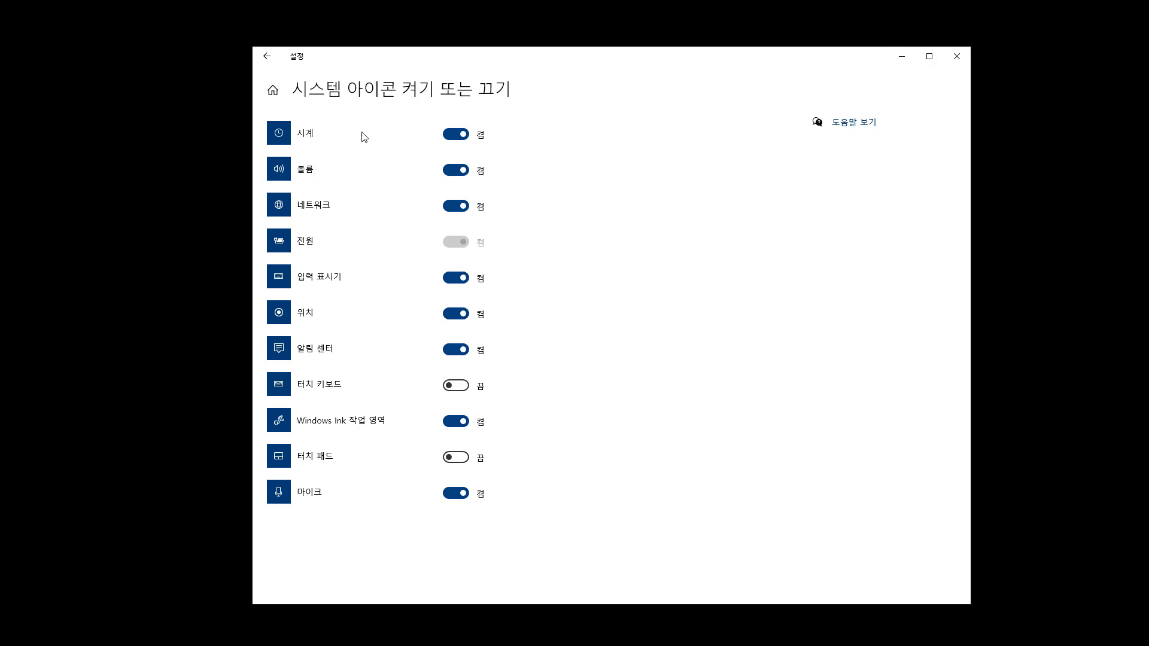
key(ctrl+2)
mouse_move(298, 101)
mouse_down()
mouse_move(399, 101)
mouse_move(402, 75)
mouse_up()
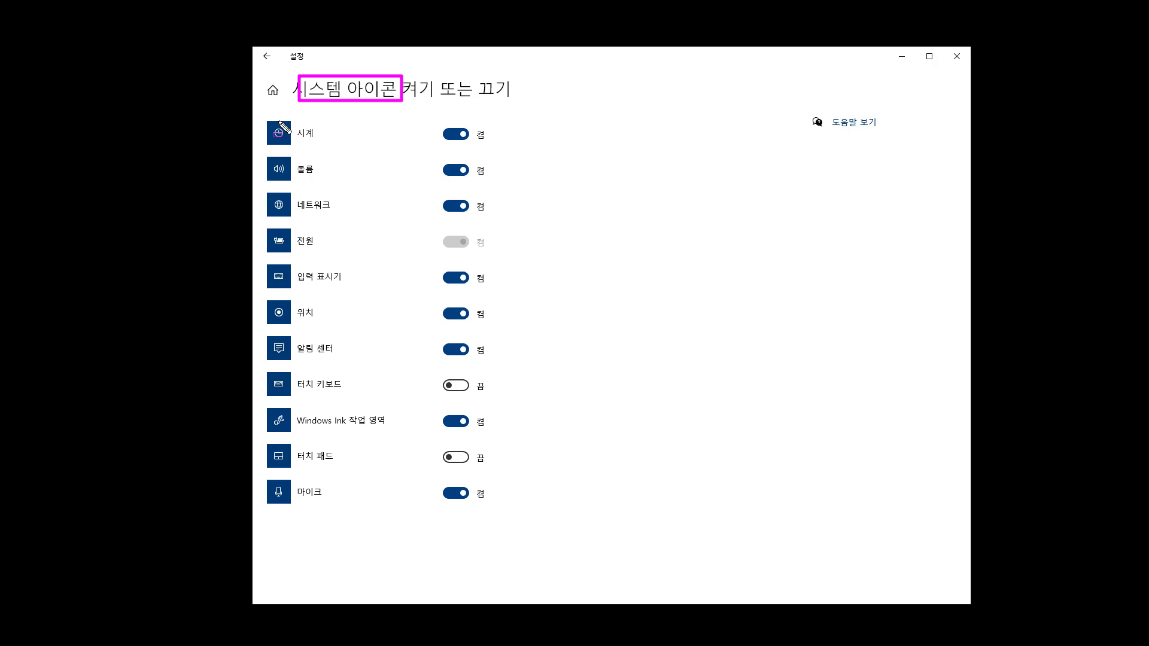
mouse_move(264, 118)
mouse_down()
mouse_move(340, 151)
mouse_move(331, 258)
mouse_up()
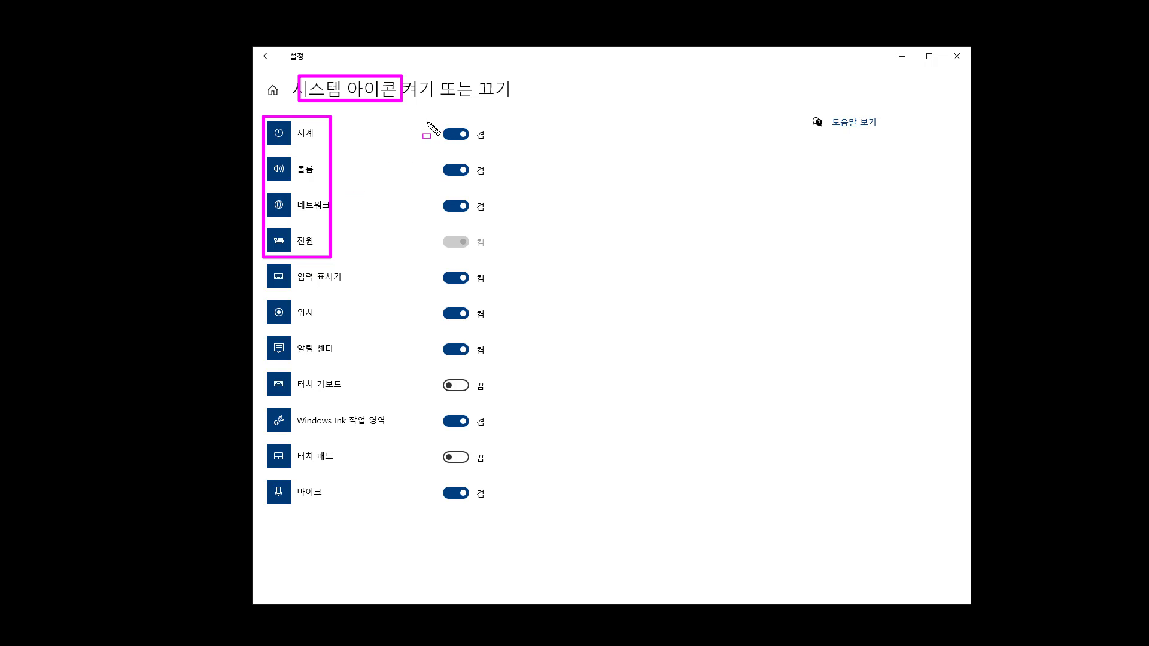
drag(421, 120, 504, 533)
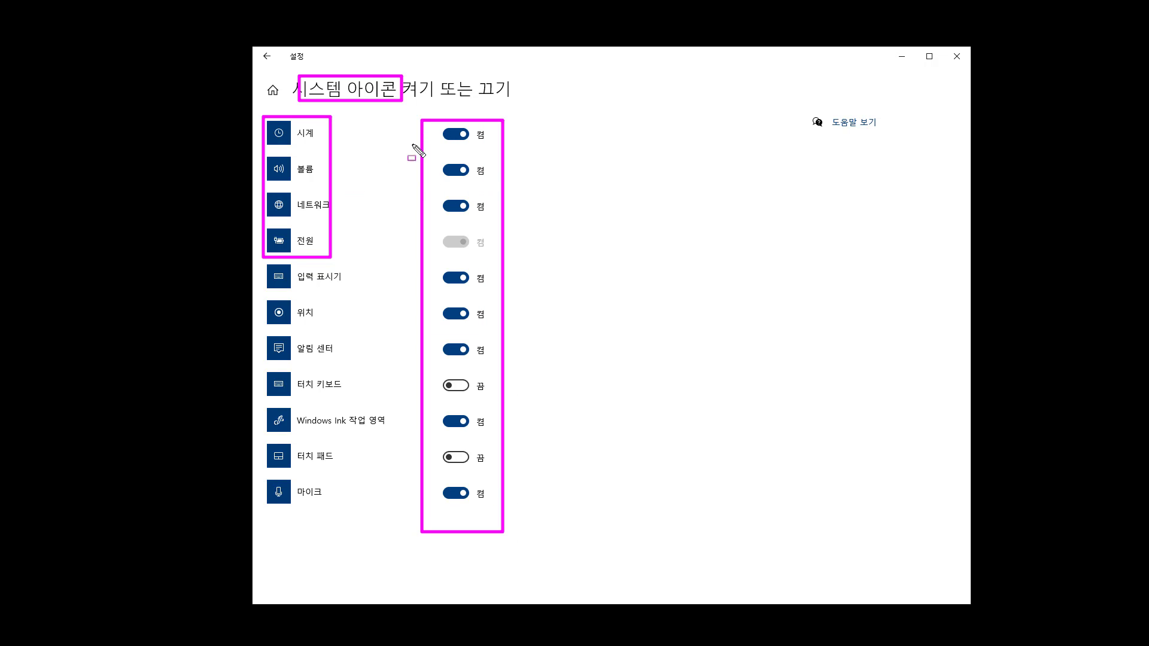
click(267, 56)
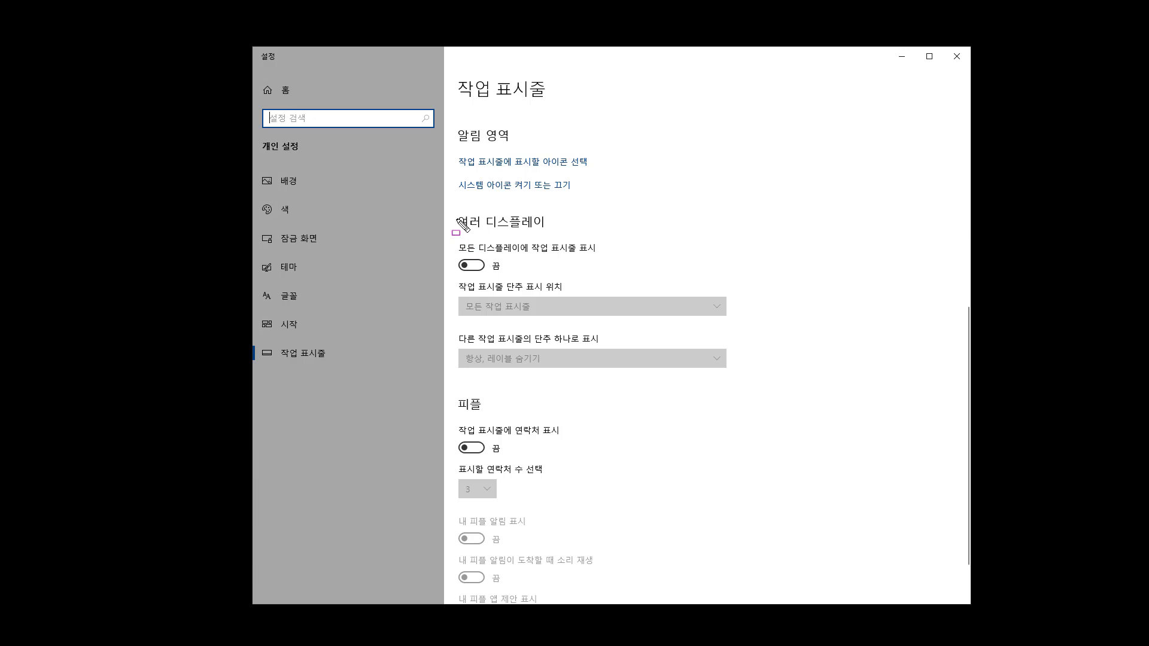
Step: Turn on showing the taskbar on all displays (모든 디스플레이에 작업 표시줄 표시) in the multiple displays section
drag(453, 209, 553, 231)
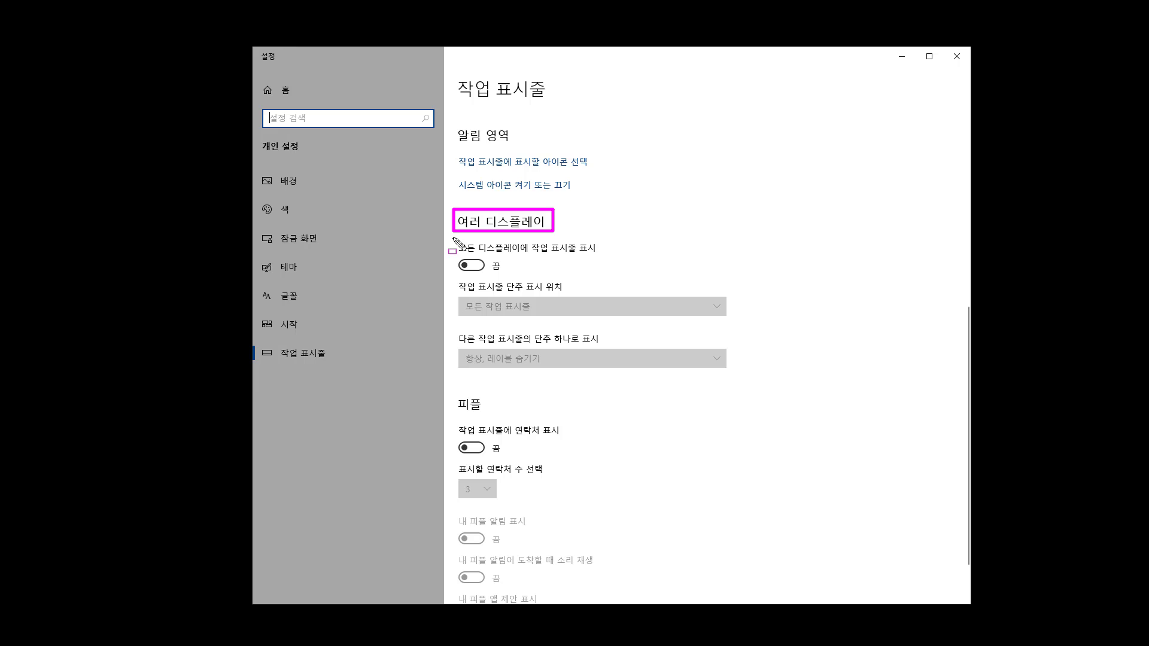
mouse_move(453, 239)
mouse_down()
mouse_move(577, 358)
mouse_move(730, 372)
mouse_up()
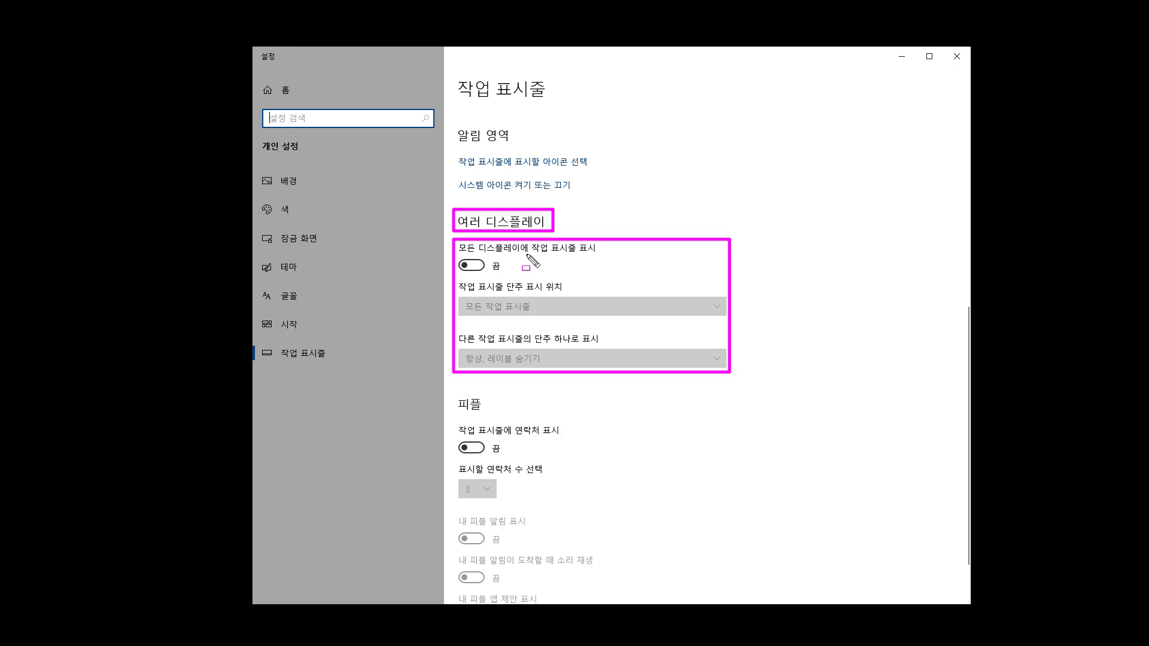
drag(526, 256, 599, 256)
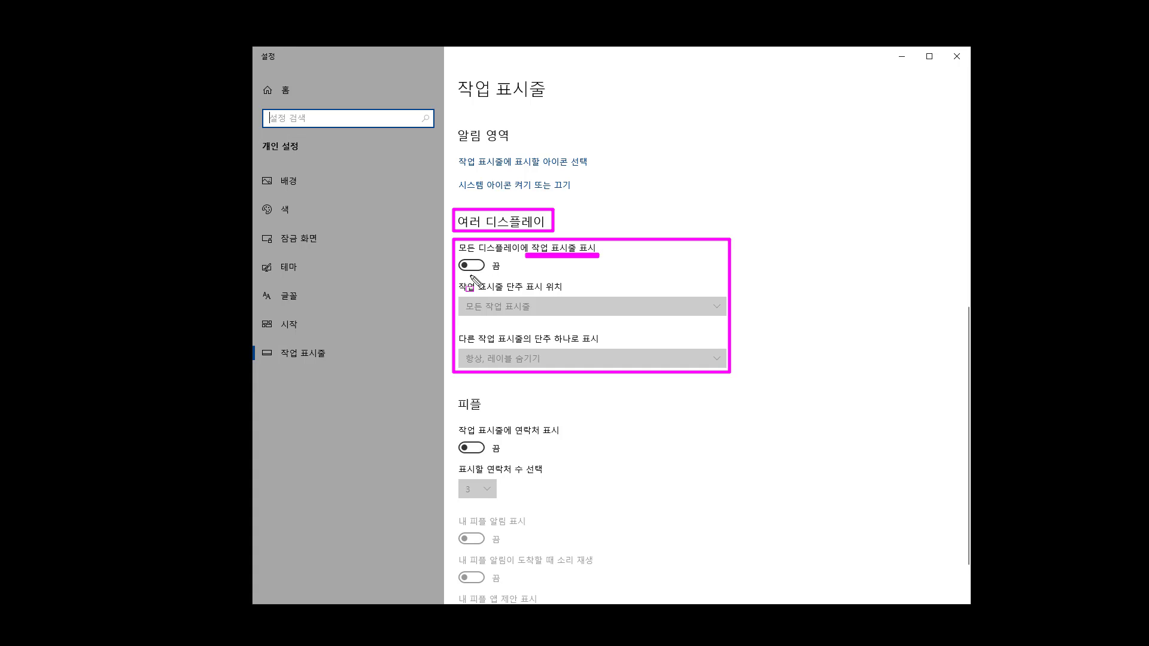
key(Escape)
click(478, 266)
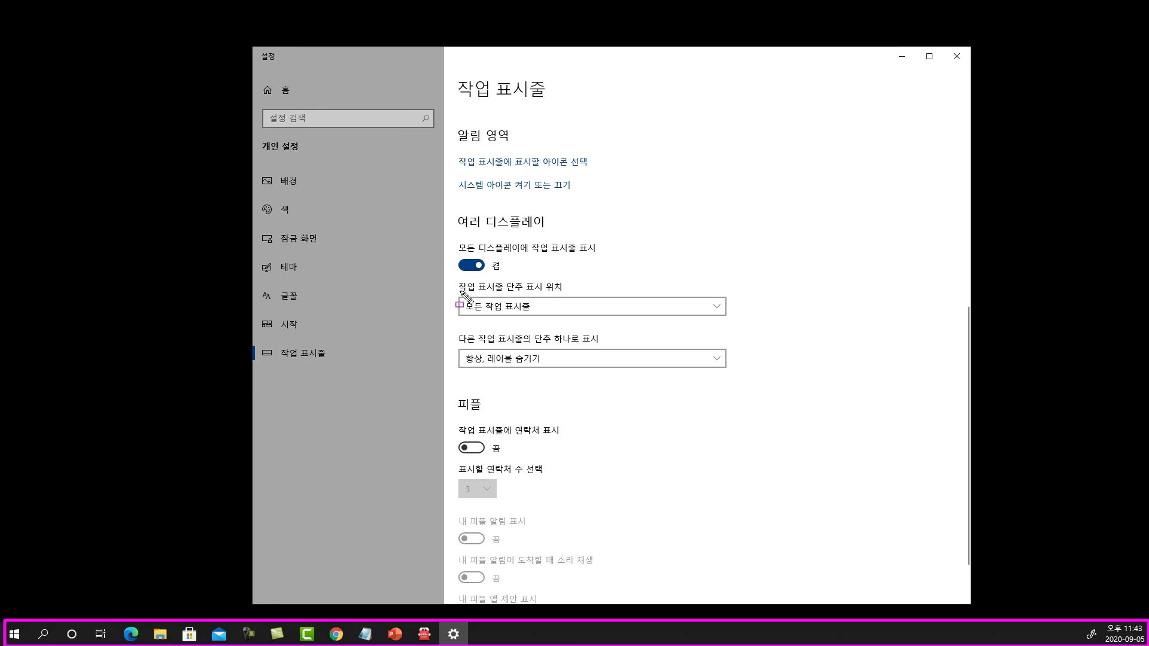
Step: Set the taskbar button display location (작업 표시줄 단추 표시 위치) to 주 작업 표시줄 및 창이 열려 있는 작업 표시줄
drag(459, 294, 563, 294)
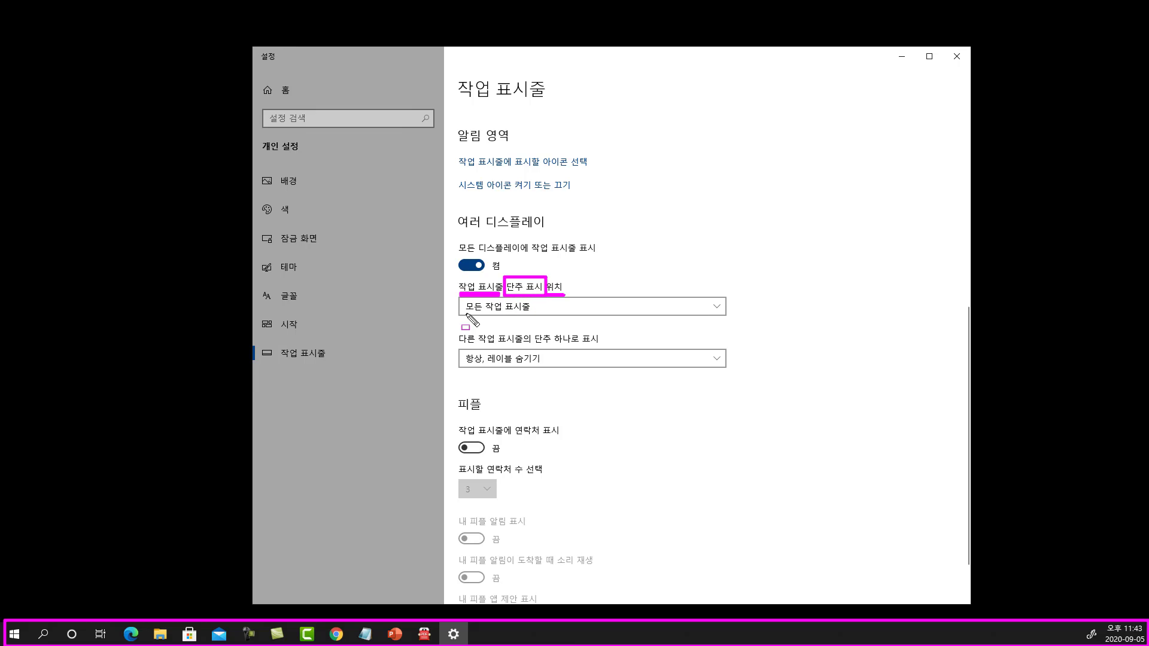
key(Escape)
click(545, 308)
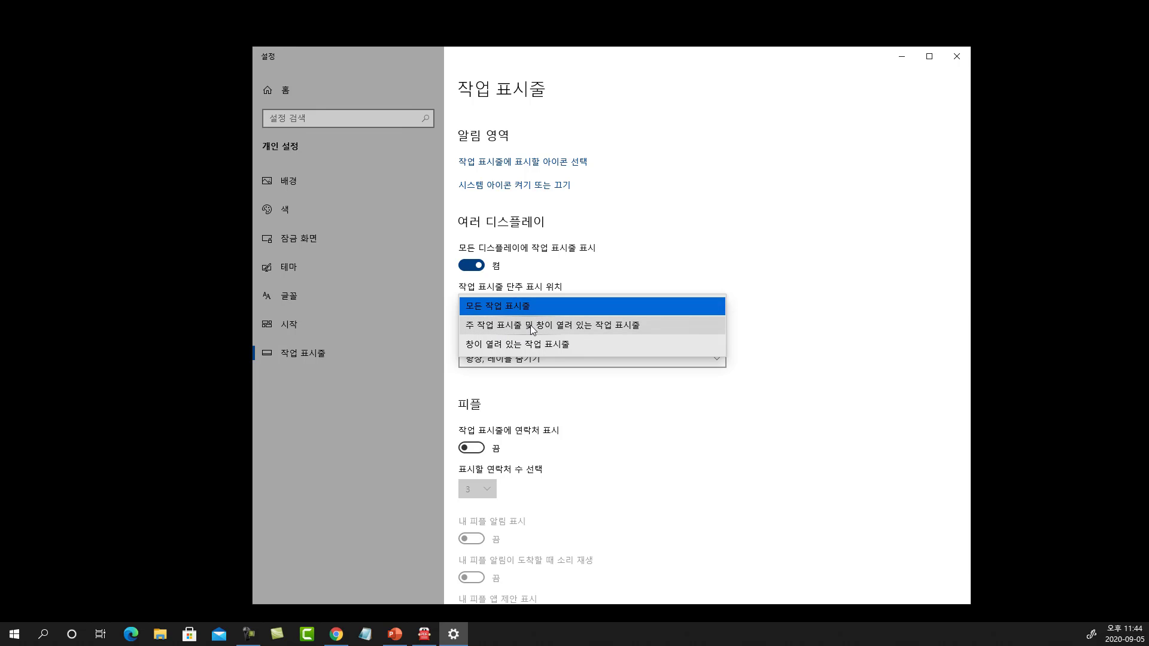
click(625, 326)
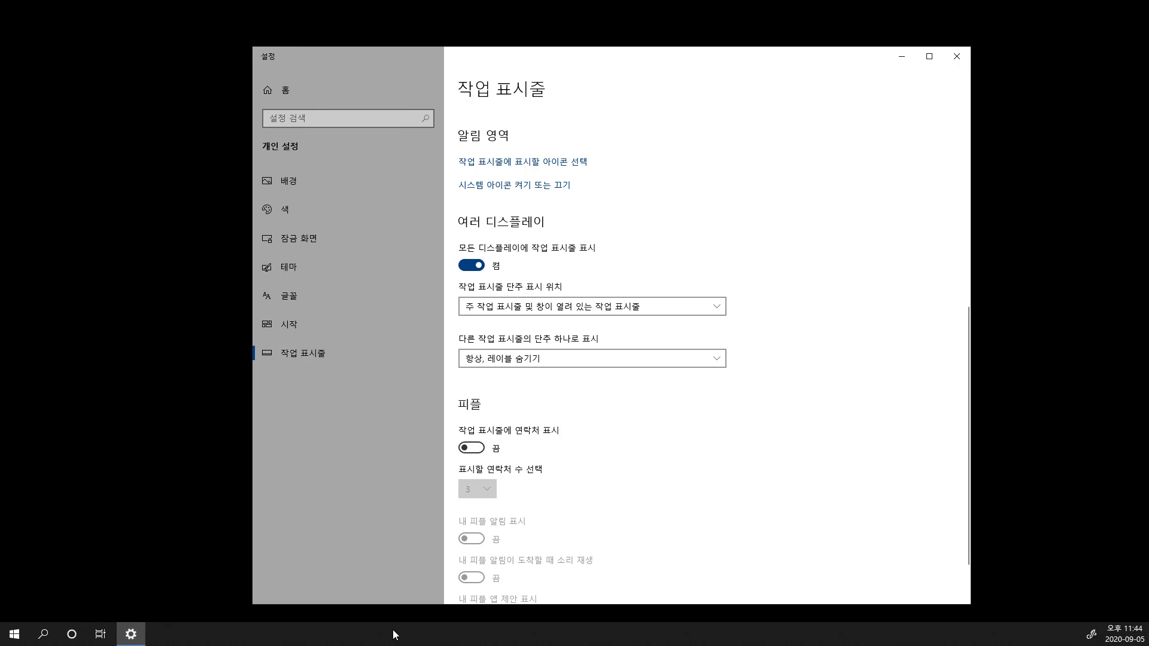
Step: Try 창이 열려 있는 작업 표시줄 as the taskbar button display location, and set it back to 모든 작업 표시줄
click(499, 308)
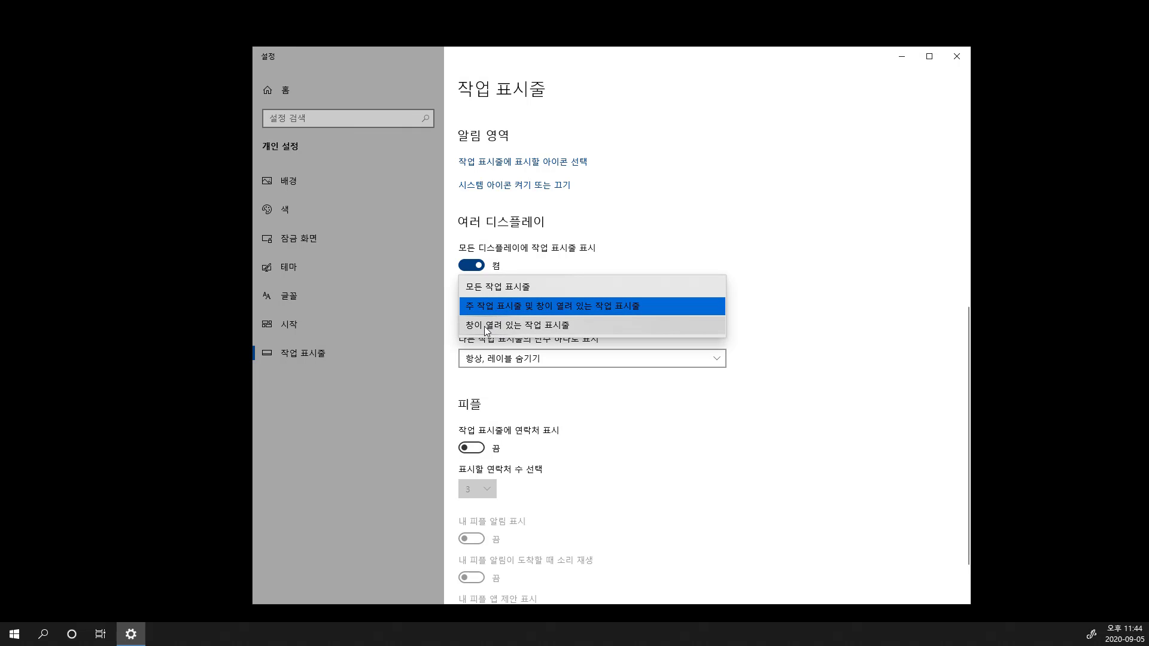
click(545, 326)
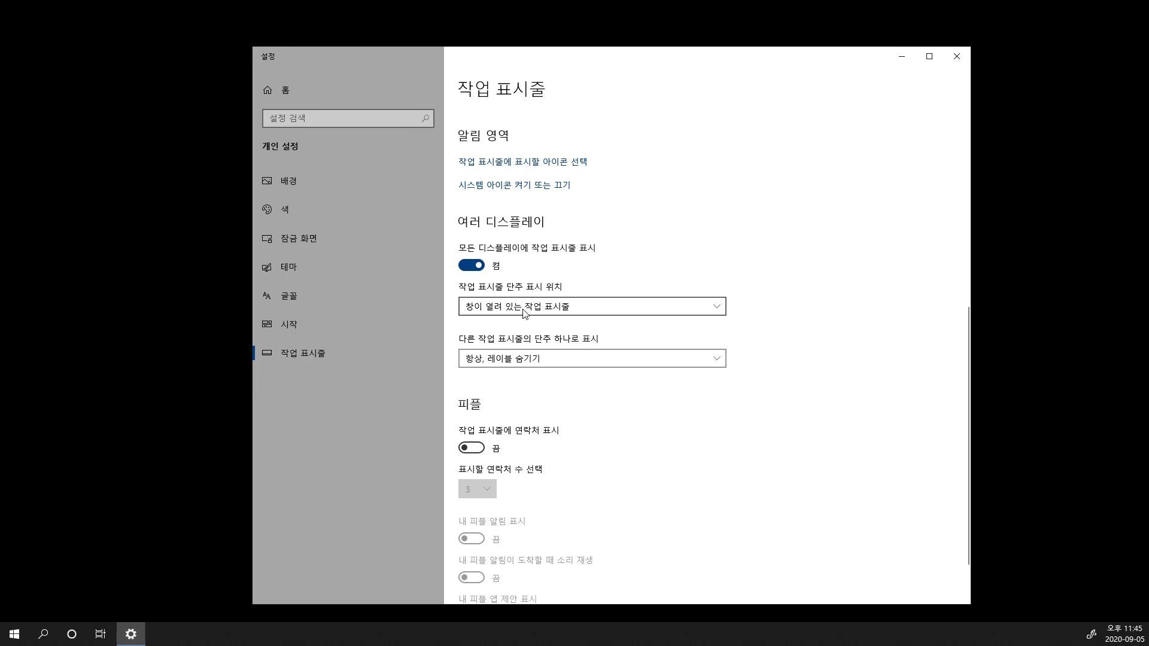
click(523, 313)
click(514, 268)
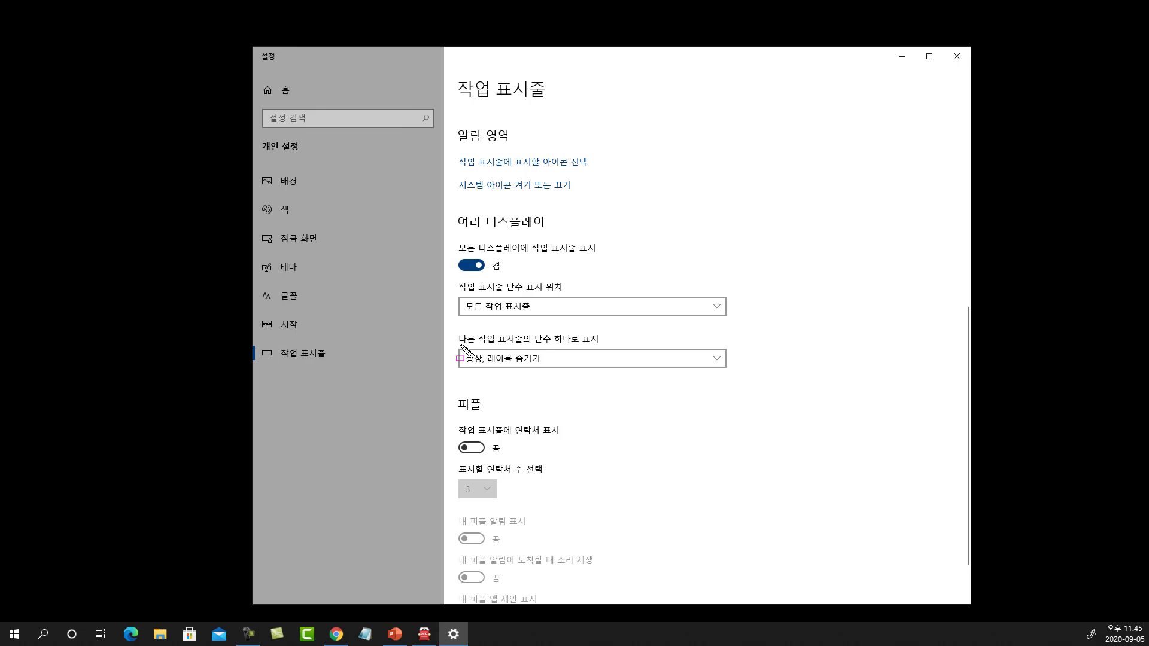
Step: View the choices for combining buttons on other taskbars, and turn off showing the taskbar on all displays (모든 디스플레이에 작업 표시줄 표시)
drag(459, 345, 601, 346)
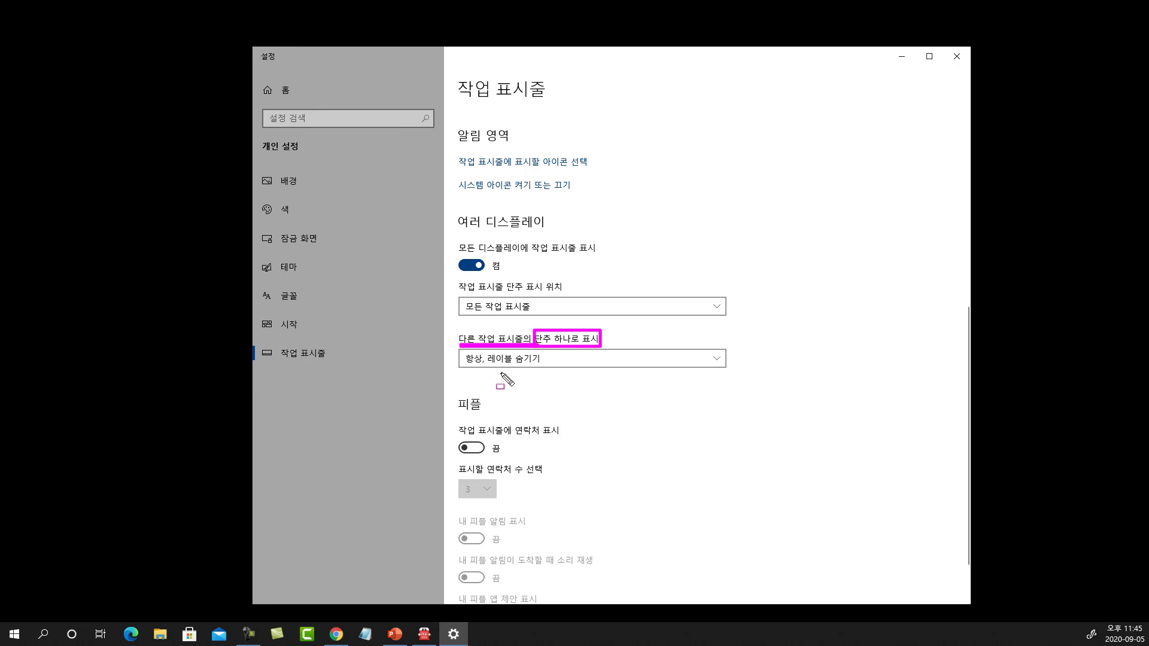
drag(469, 372, 554, 368)
key(Escape)
click(557, 359)
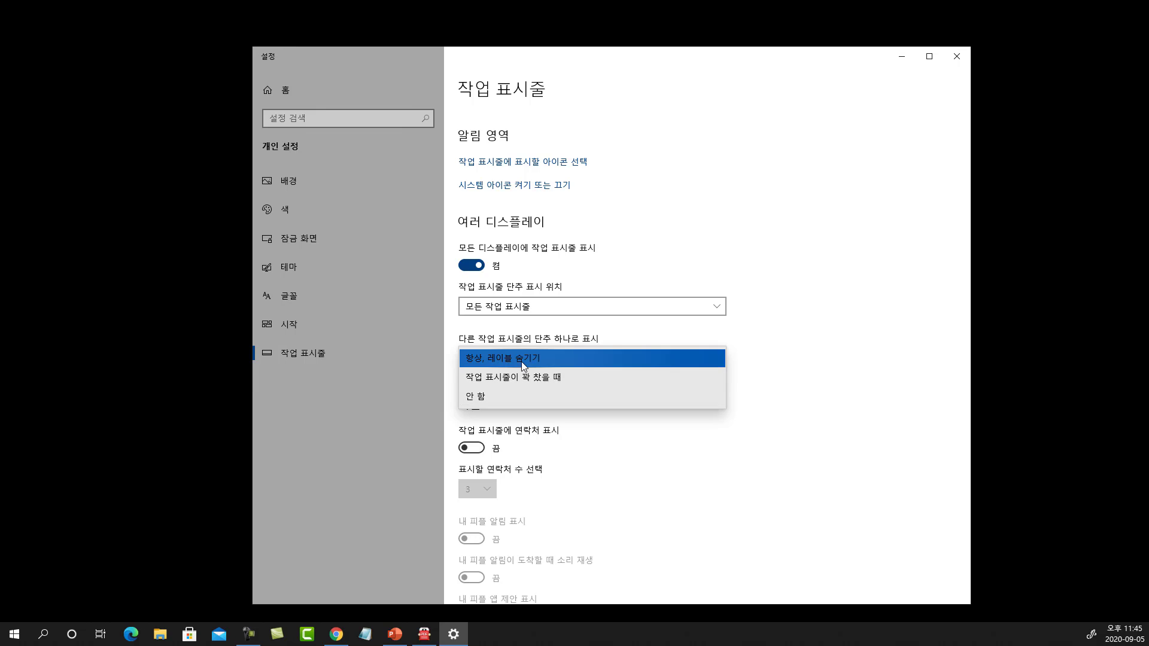
click(559, 268)
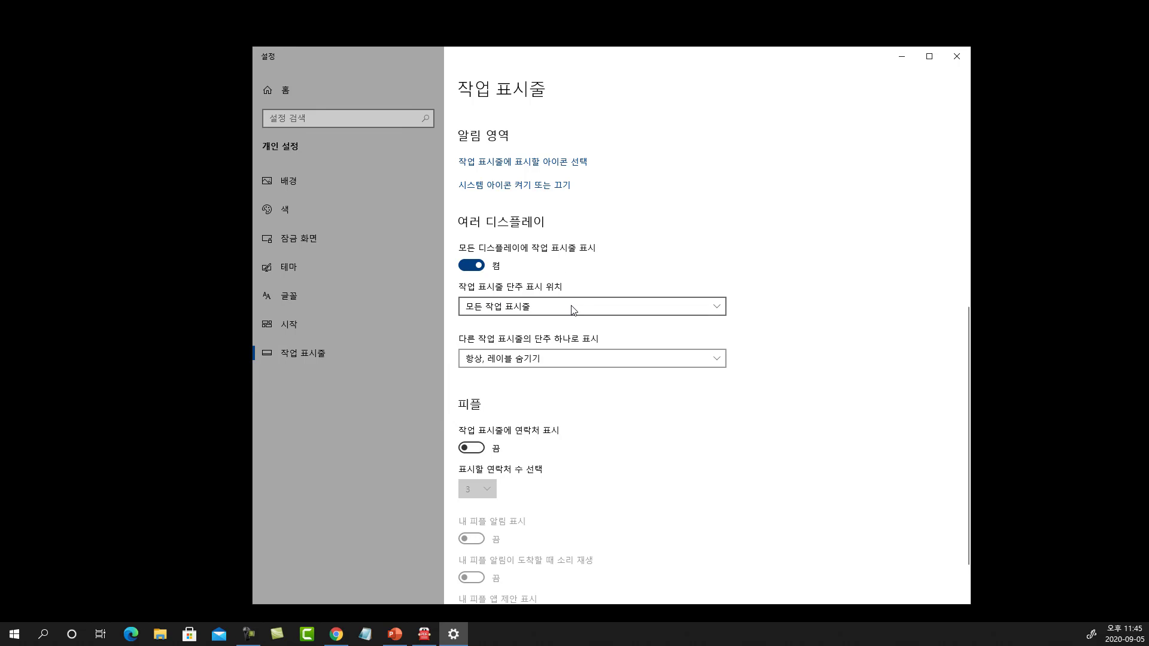
drag(453, 208, 671, 361)
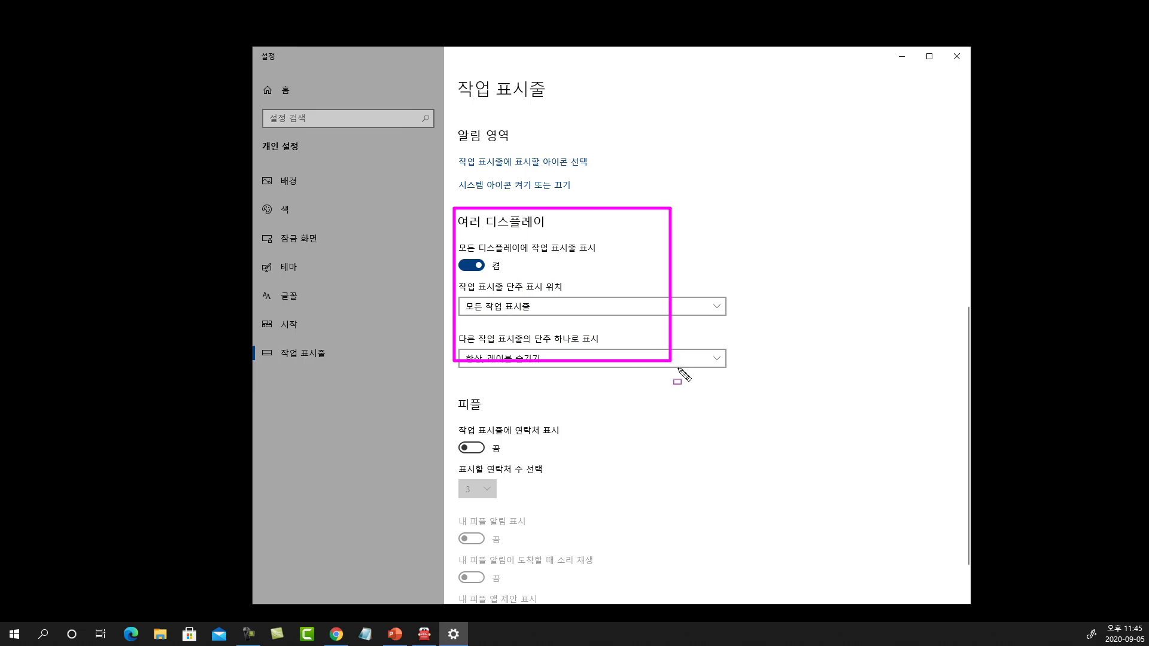
click(472, 265)
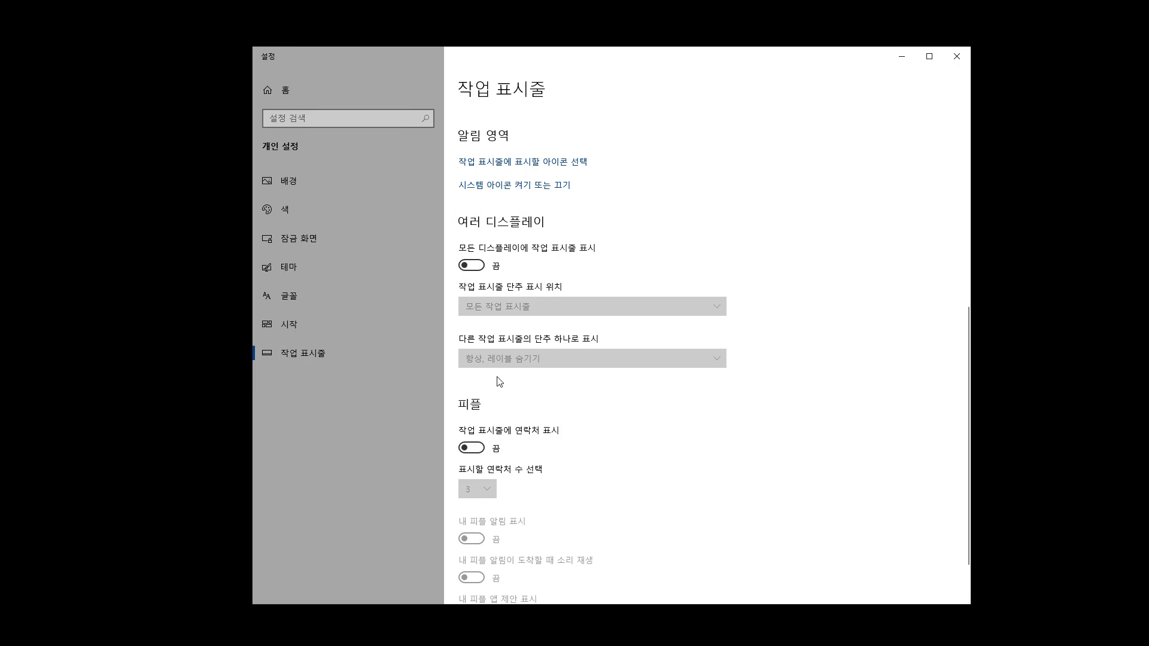
Step: Turn on showing contacts on the taskbar (작업 표시줄에 연락처 표시) in the People (피플) section
scroll(499, 382, down, 2)
drag(450, 328, 496, 355)
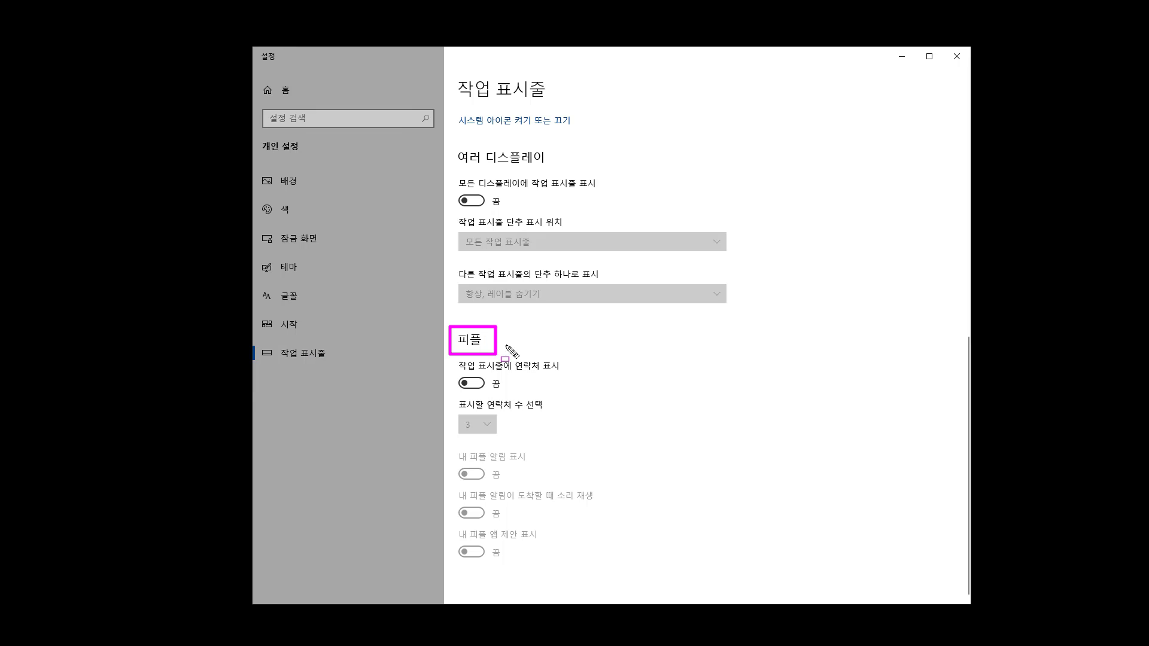
drag(537, 363, 534, 365)
drag(459, 372, 559, 372)
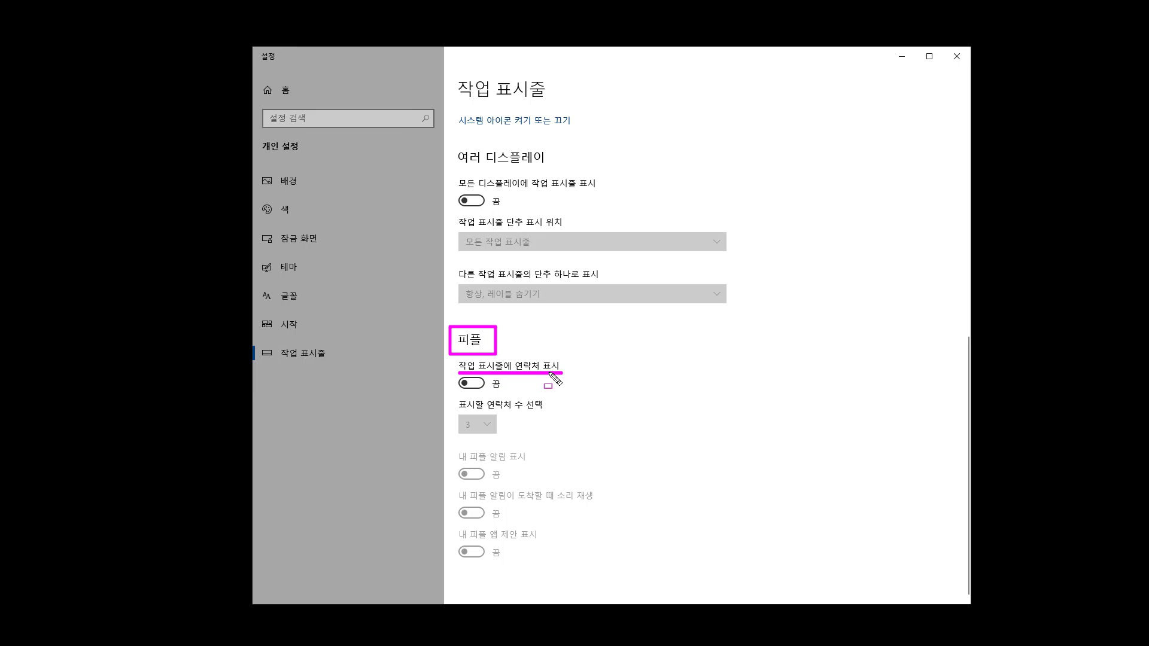
key(Escape)
click(478, 385)
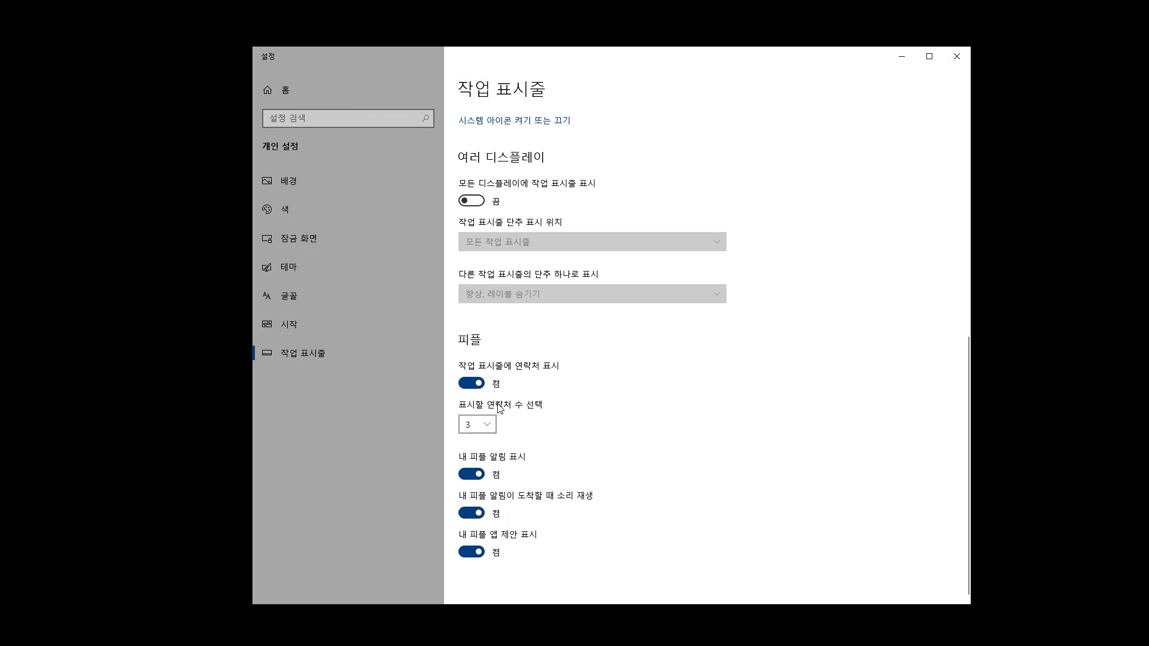
Step: Review the People options for the number of contacts, notifications, notification sound and app suggestions
mouse_move(454, 395)
mouse_down()
mouse_move(569, 574)
mouse_move(615, 575)
mouse_up()
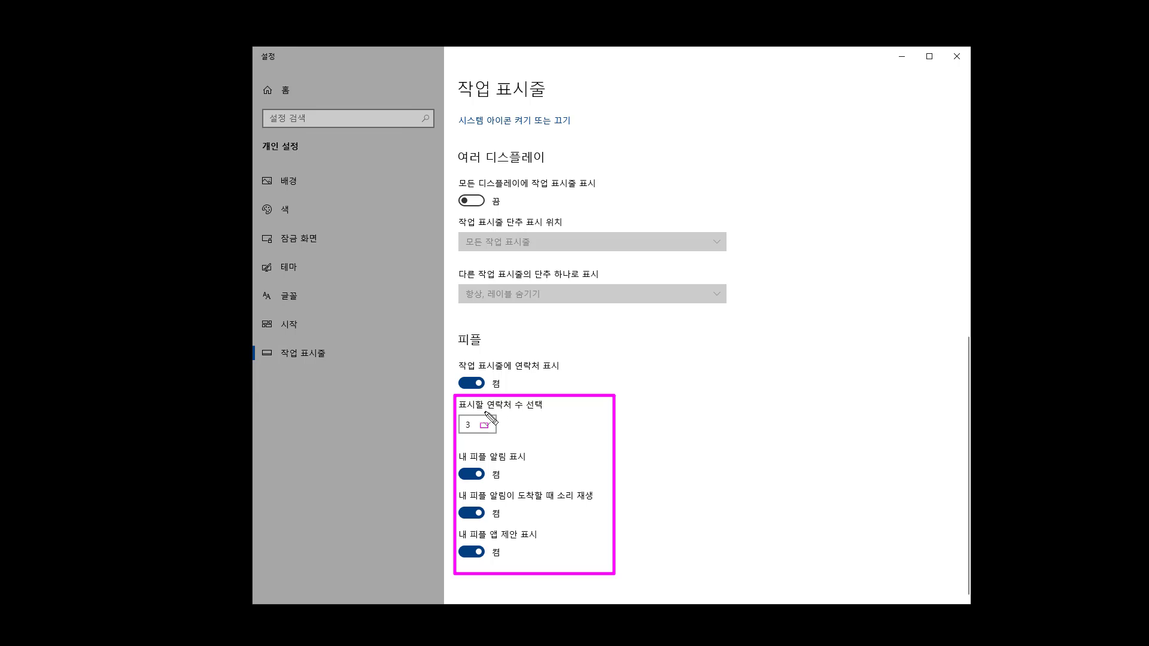
drag(486, 411, 532, 412)
drag(488, 463, 529, 464)
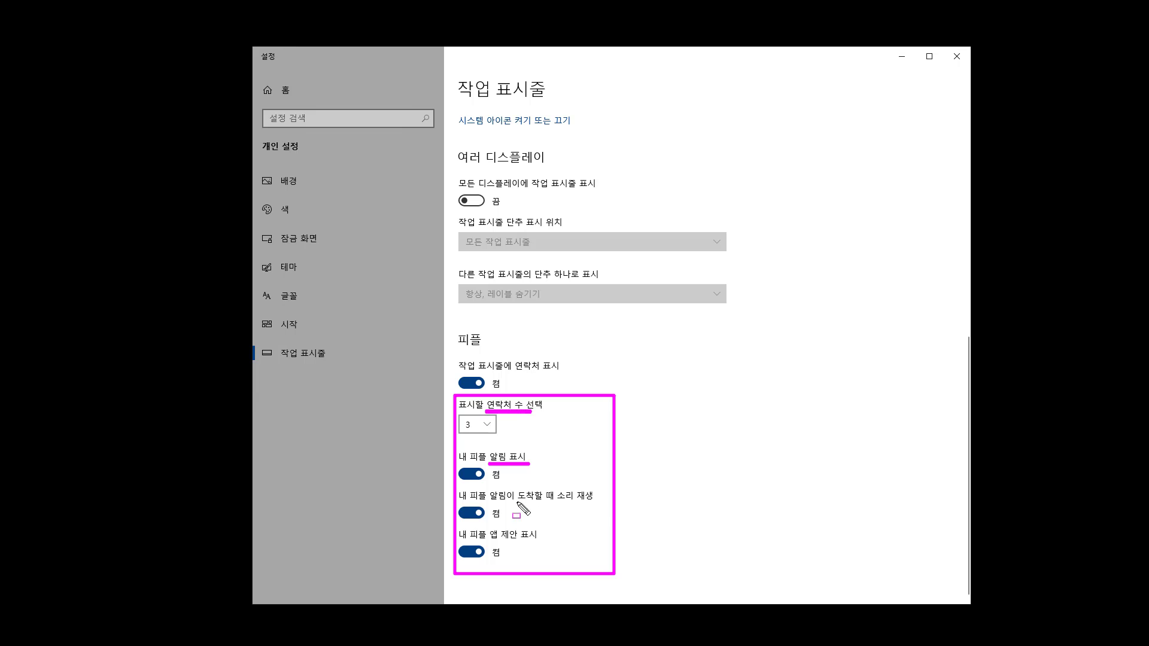
drag(498, 502, 598, 503)
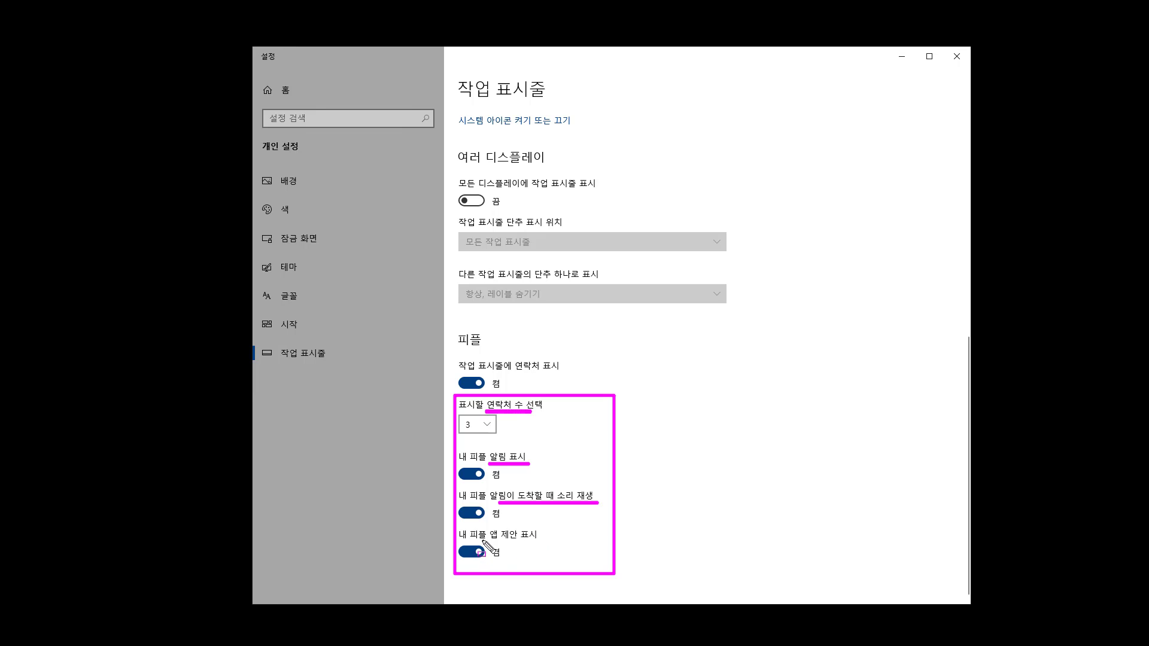
drag(492, 540, 539, 541)
key(Escape)
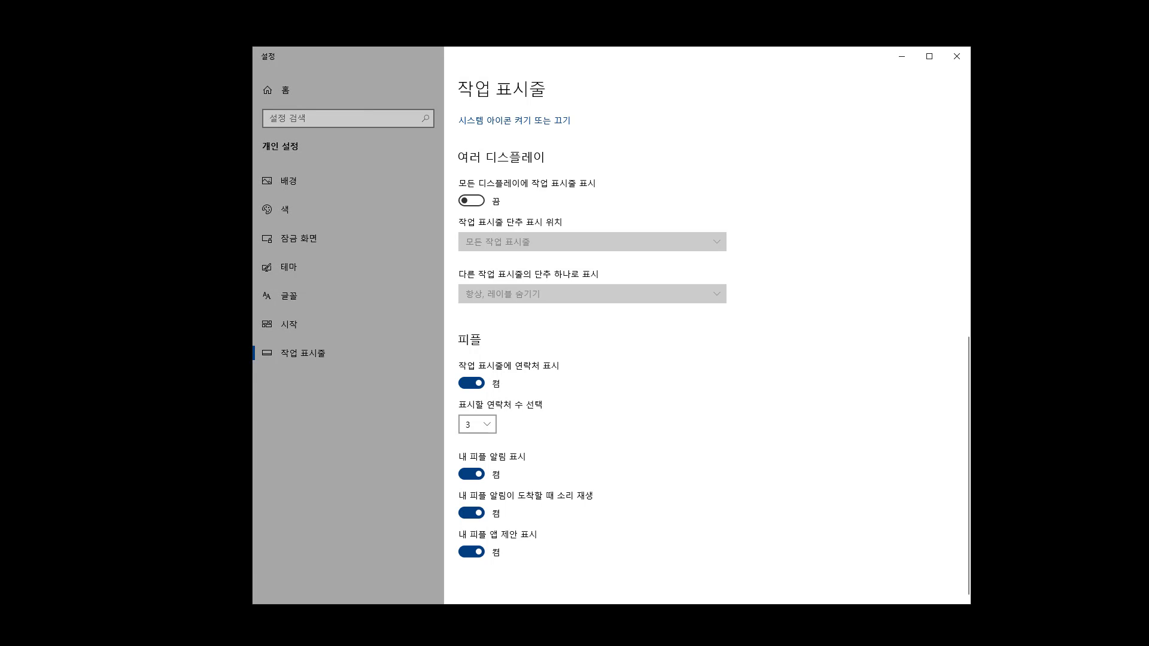